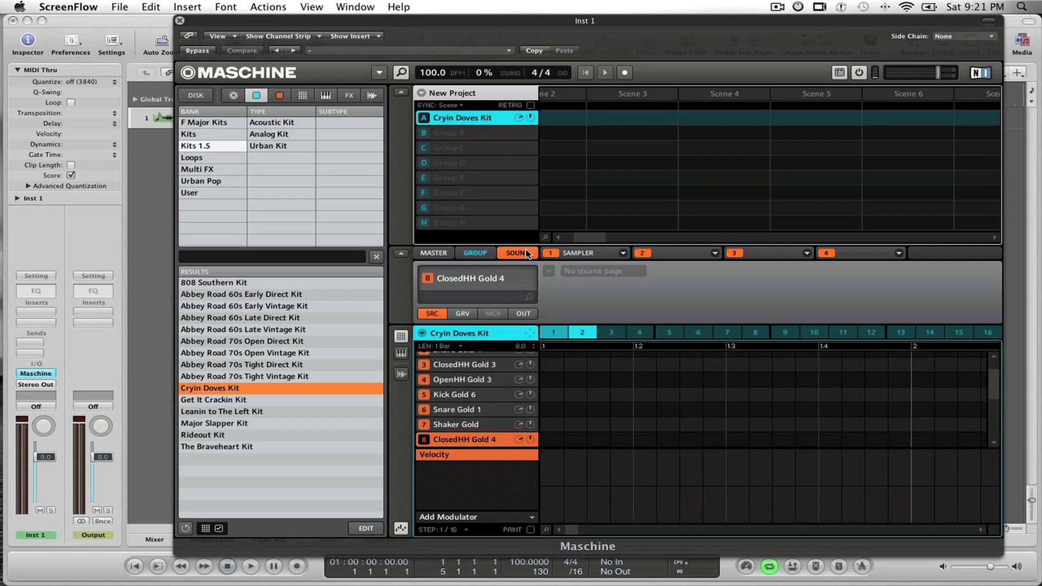
Step: Bring the Maschine plug-in window with the Cryin Doves Kit into focus
{"action": "left_click", "coordinate": [508, 99]}
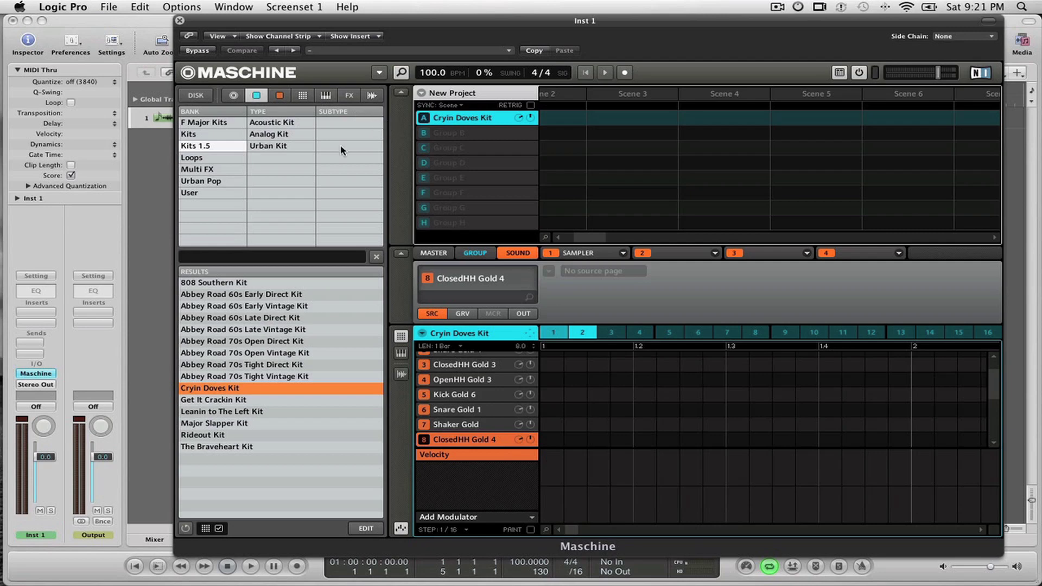
{"action": "left_click", "coordinate": [46, 374]}
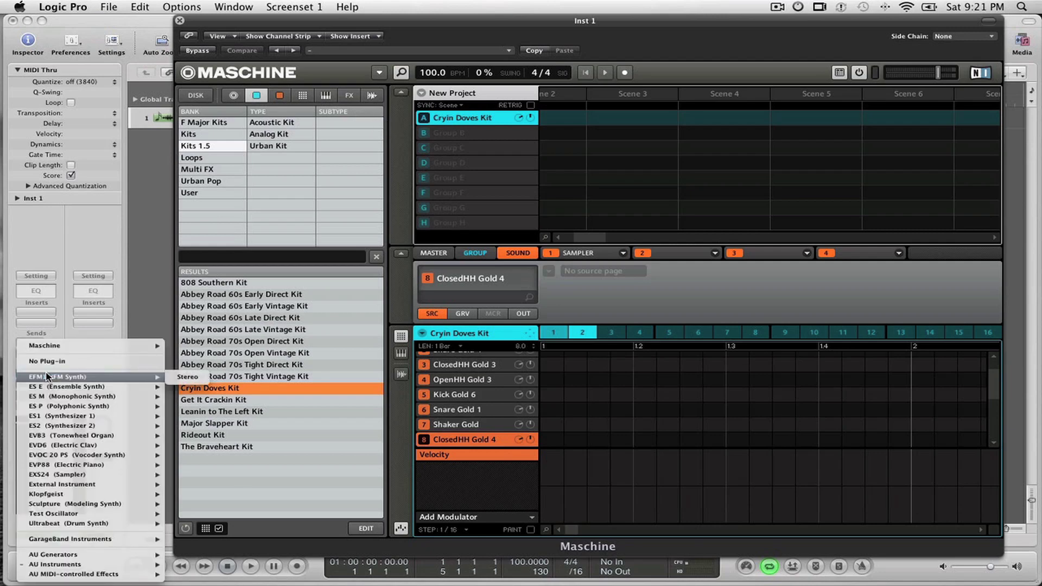
{"action": "mouse_move", "coordinate": [103, 556]}
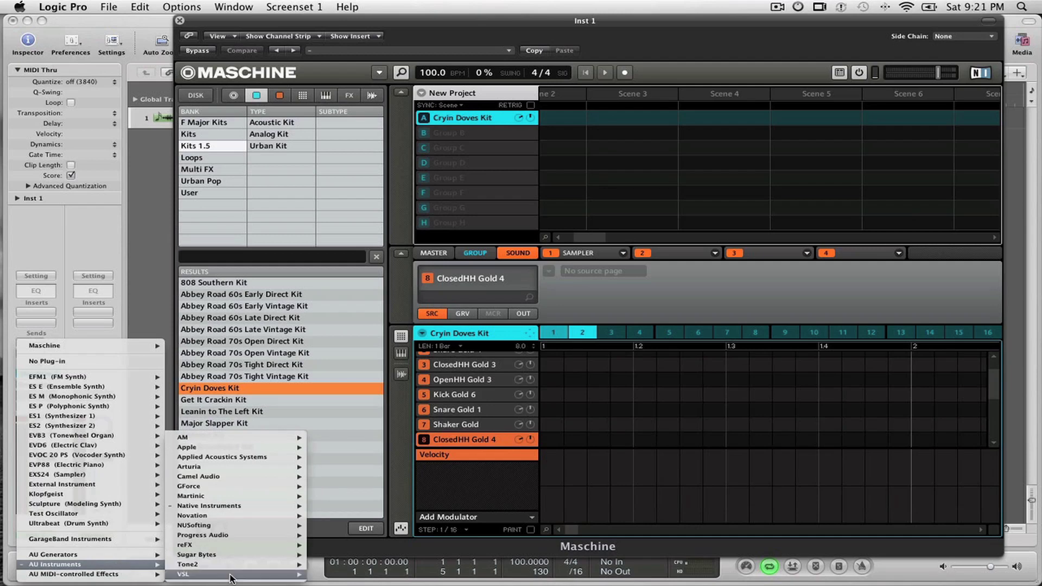
{"action": "mouse_move", "coordinate": [278, 511]}
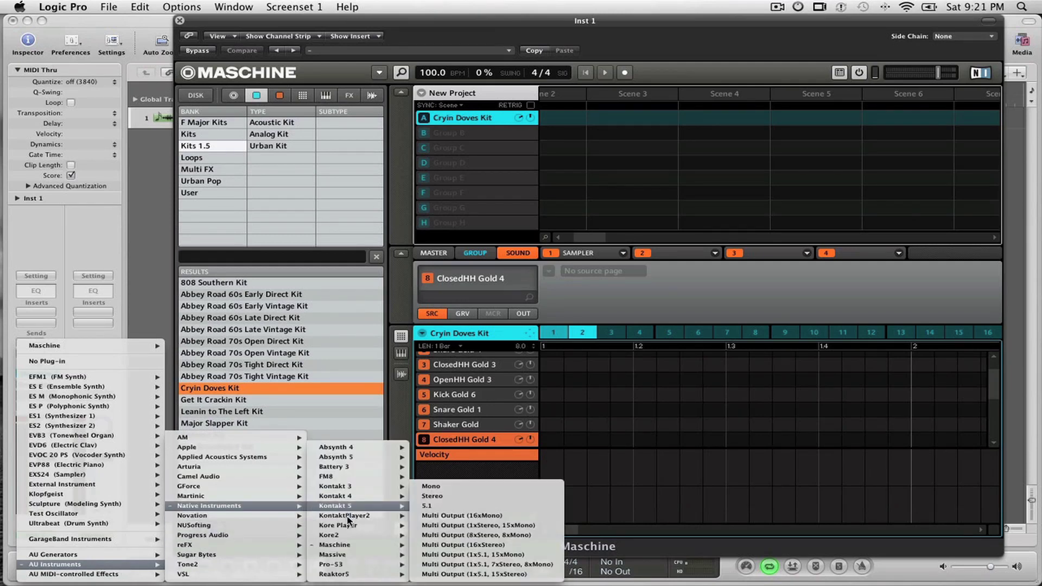
{"action": "mouse_move", "coordinate": [405, 545]}
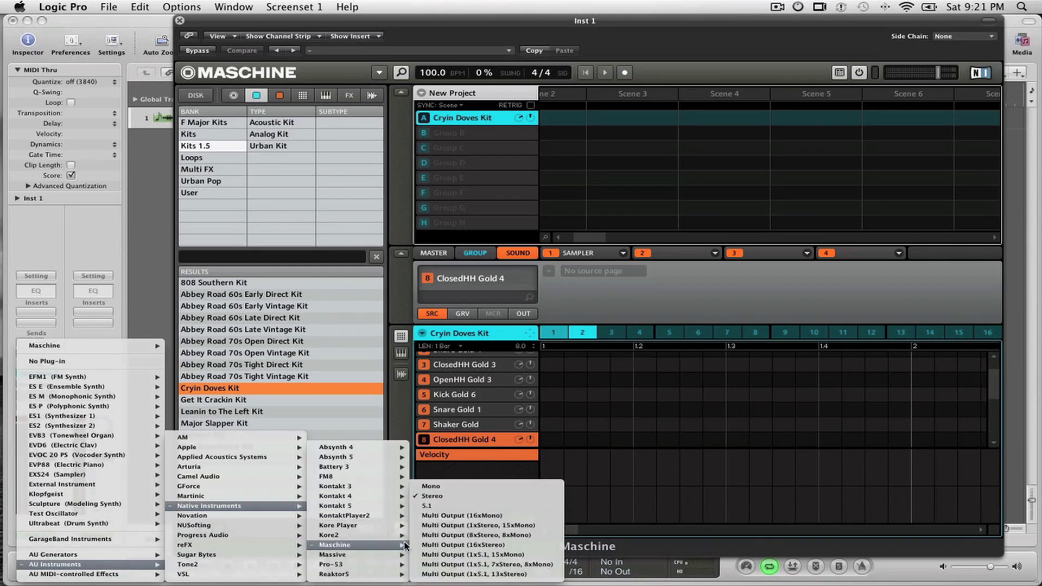
{"action": "left_click", "coordinate": [437, 505]}
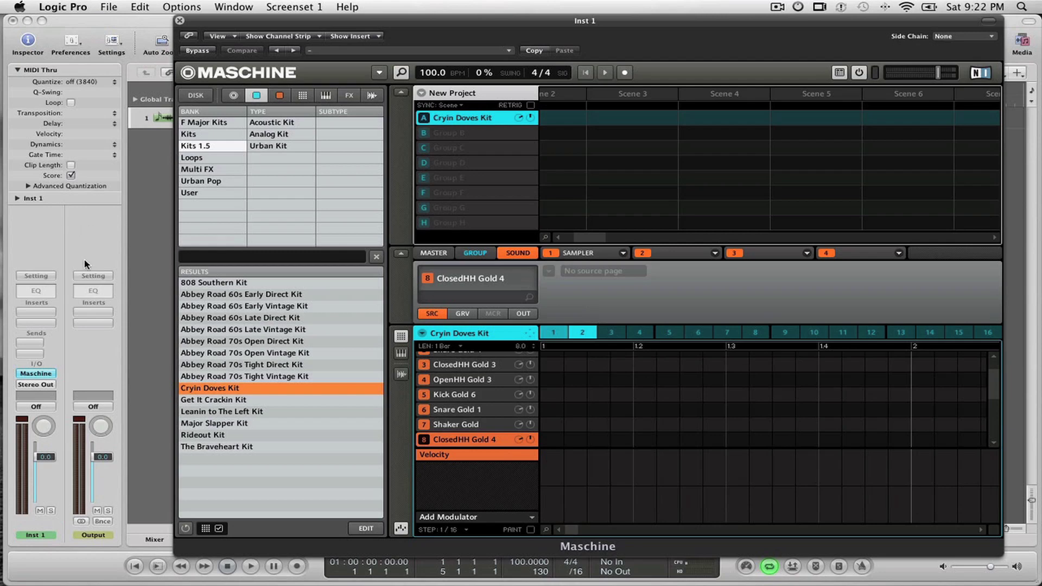
{"action": "right_click", "coordinate": [474, 121]}
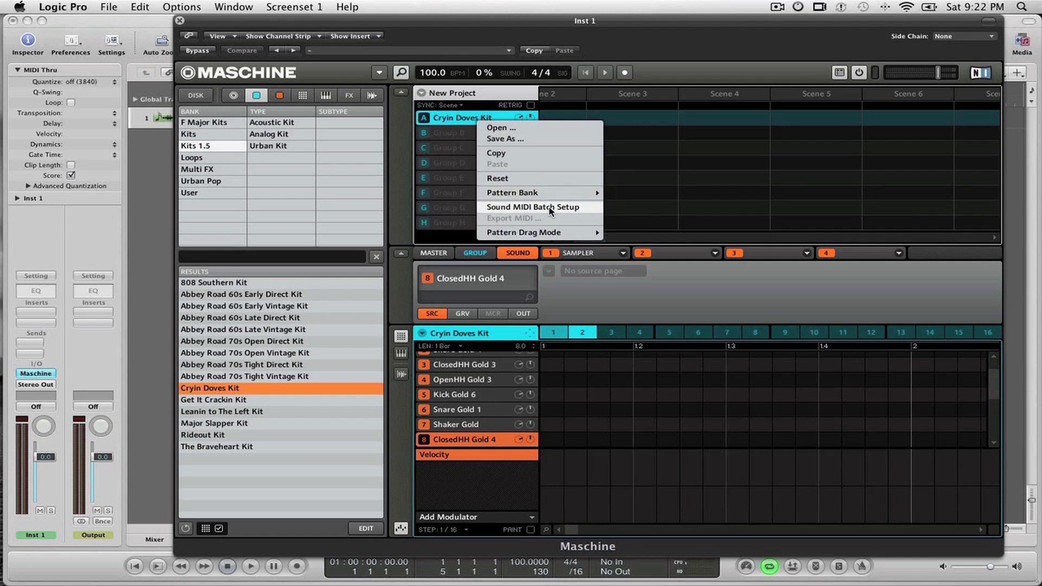
Step: Map the Cryin Doves Kit sounds to separate MIDI notes on channel 1, root C3
{"action": "left_click", "coordinate": [551, 209]}
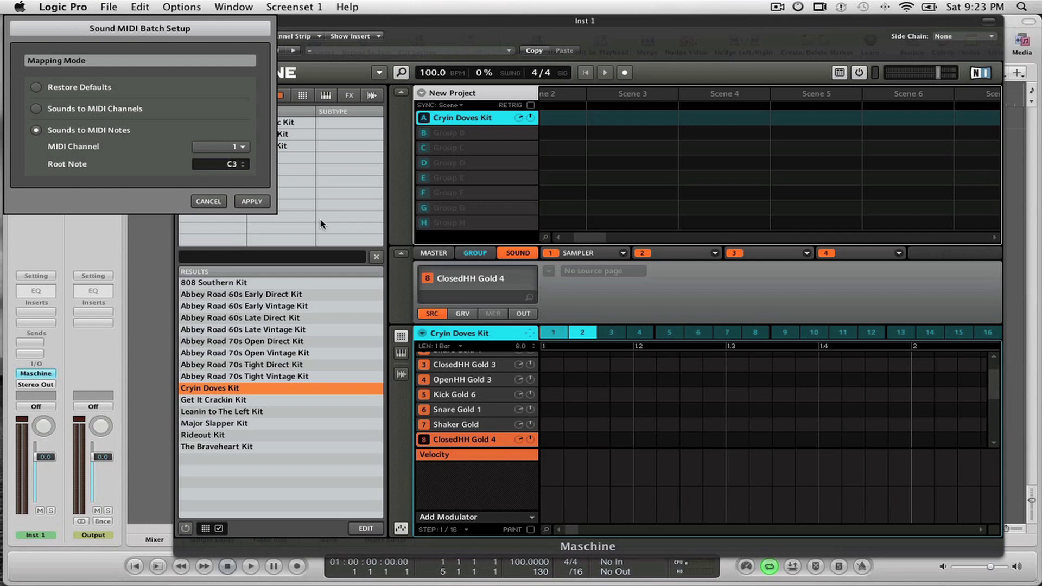
{"action": "left_click", "coordinate": [253, 201]}
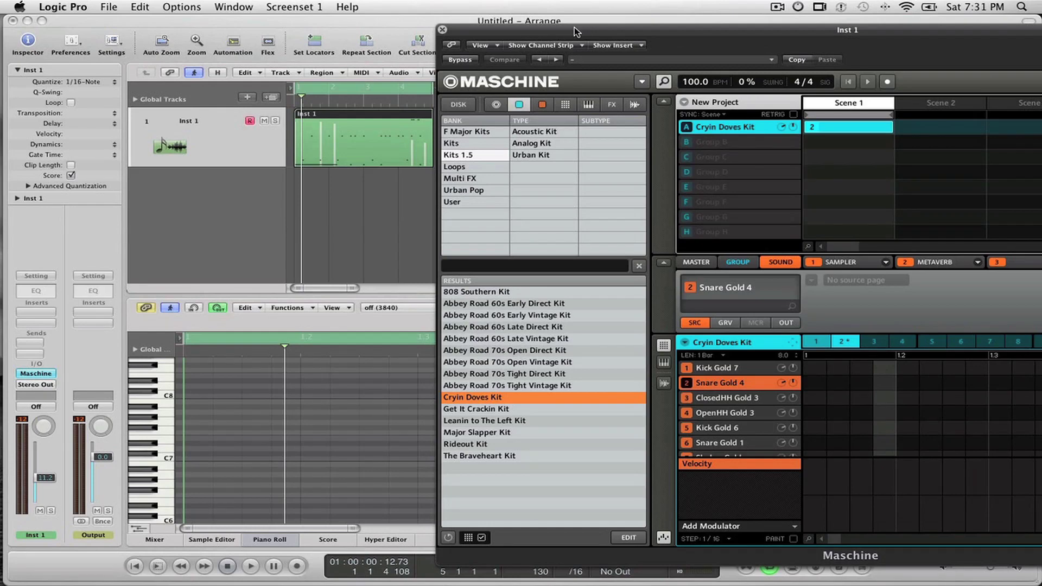
Step: Move the Maschine window aside to reveal the Inst 1 drum region
{"action": "left_click_drag", "start_coordinate": [576, 32], "coordinate": [668, 39]}
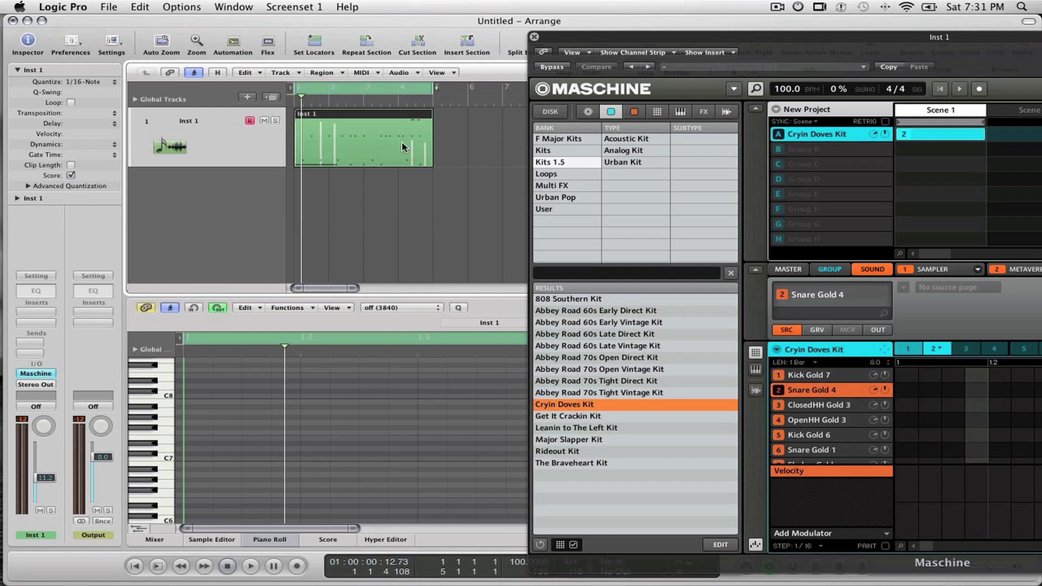
Step: Play the drum region while raising the Inst 1 fader from -11.2 dB to -6.4 dB
{"action": "key", "text": "space"}
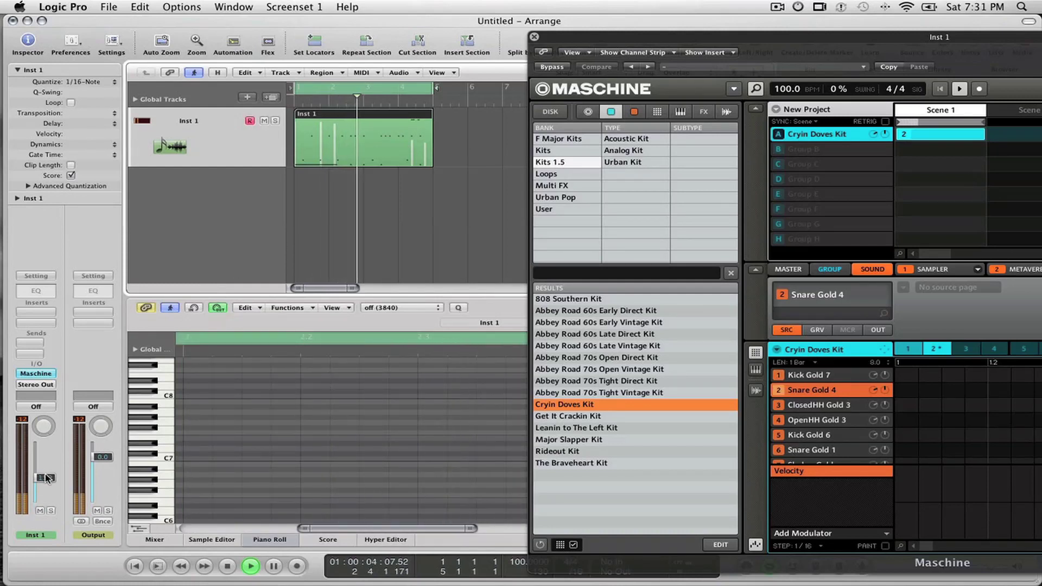
{"action": "left_click_drag", "start_coordinate": [46, 470], "coordinate": [53, 463]}
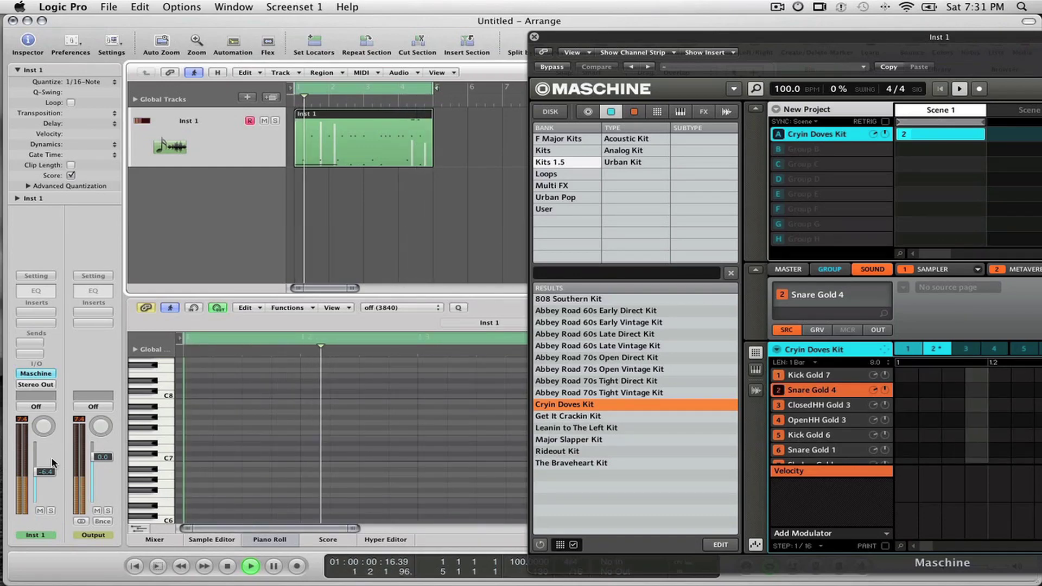
{"action": "key", "text": "space"}
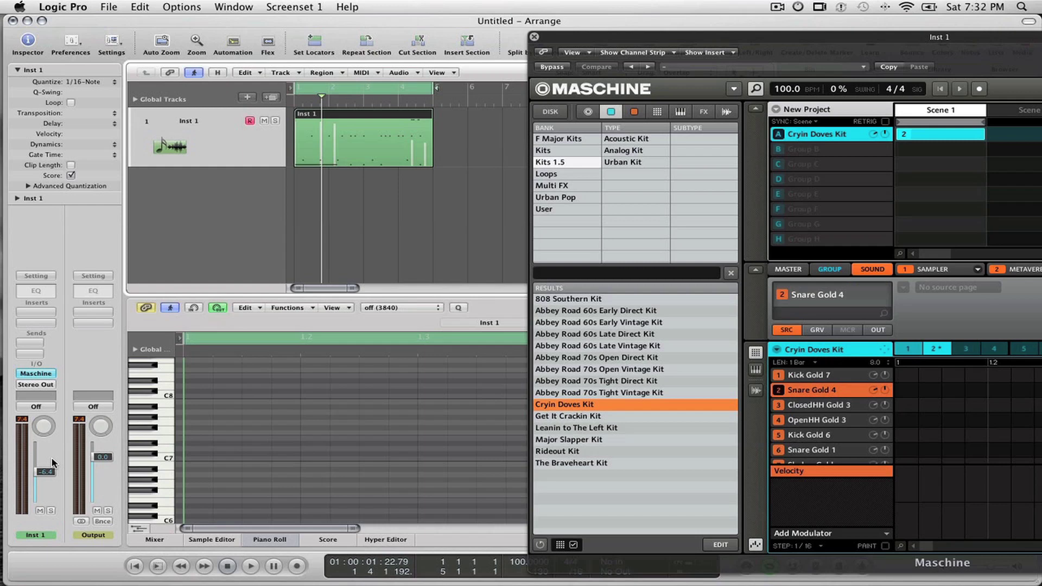
{"action": "right_click", "coordinate": [356, 117]}
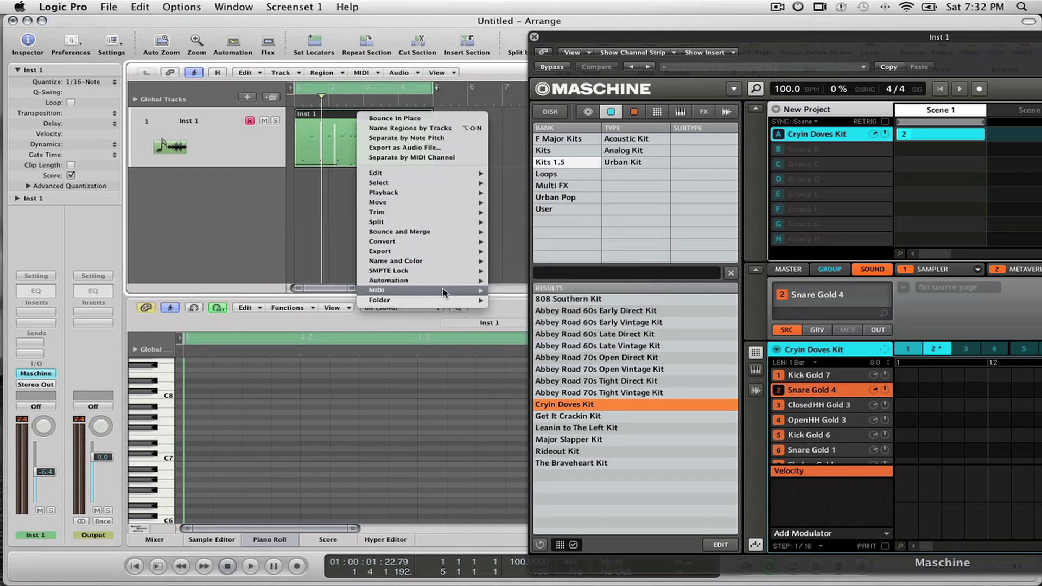
Step: Separate the drum region by note pitch and close the Maschine window
{"action": "mouse_move", "coordinate": [444, 290]}
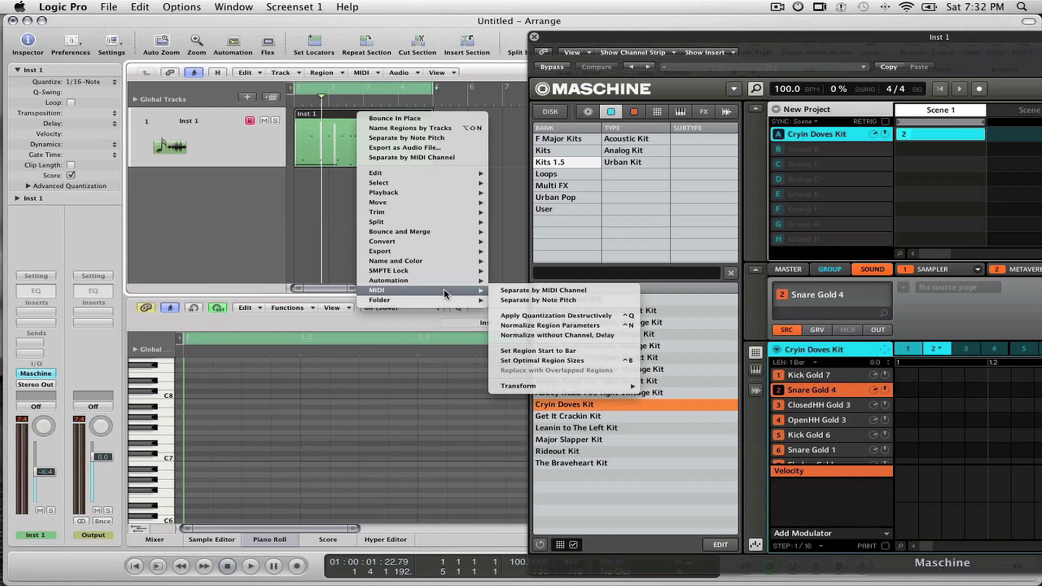
{"action": "left_click", "coordinate": [551, 301]}
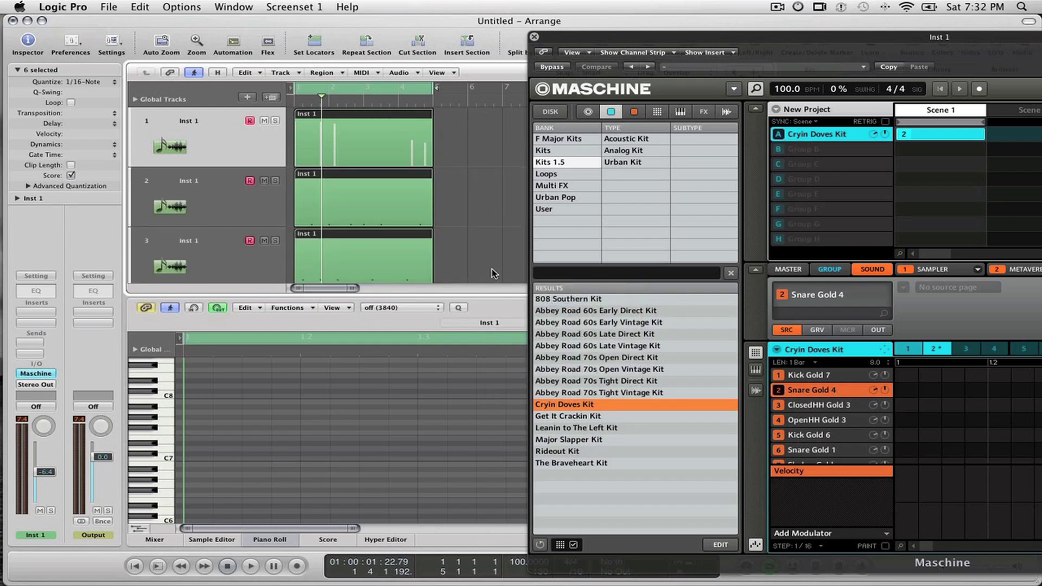
{"action": "left_click", "coordinate": [534, 37]}
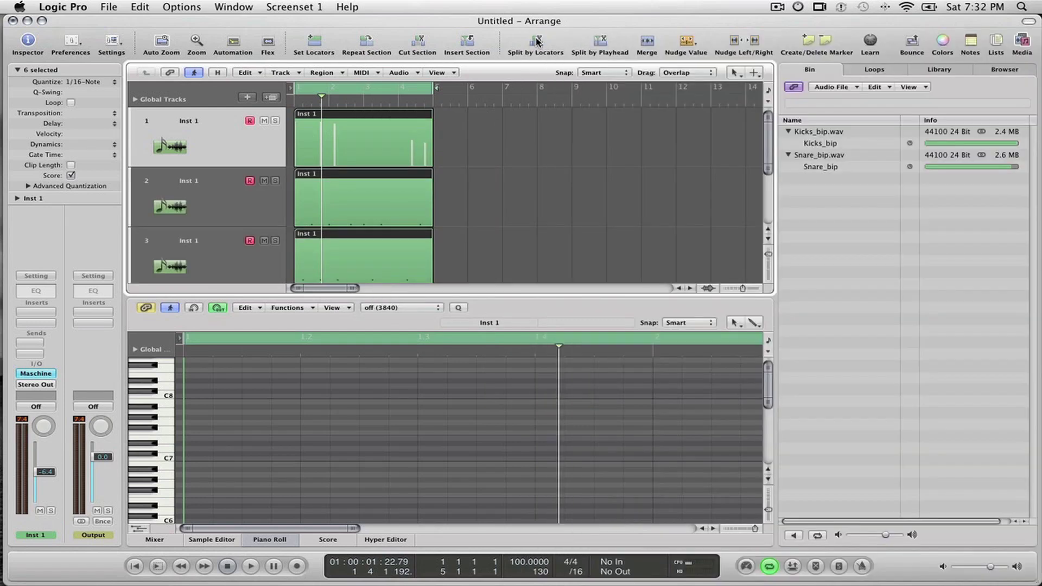
Step: Shrink the track heights and enlarge the Arrange area so all six tracks show
{"action": "left_click_drag", "start_coordinate": [768, 254], "coordinate": [771, 250]}
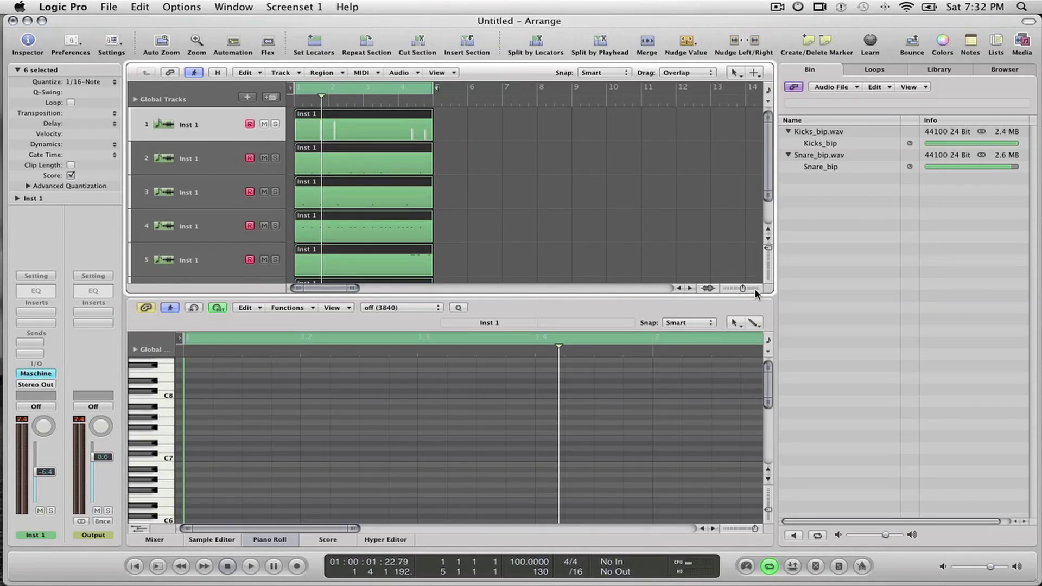
{"action": "left_click_drag", "start_coordinate": [748, 297], "coordinate": [748, 366]}
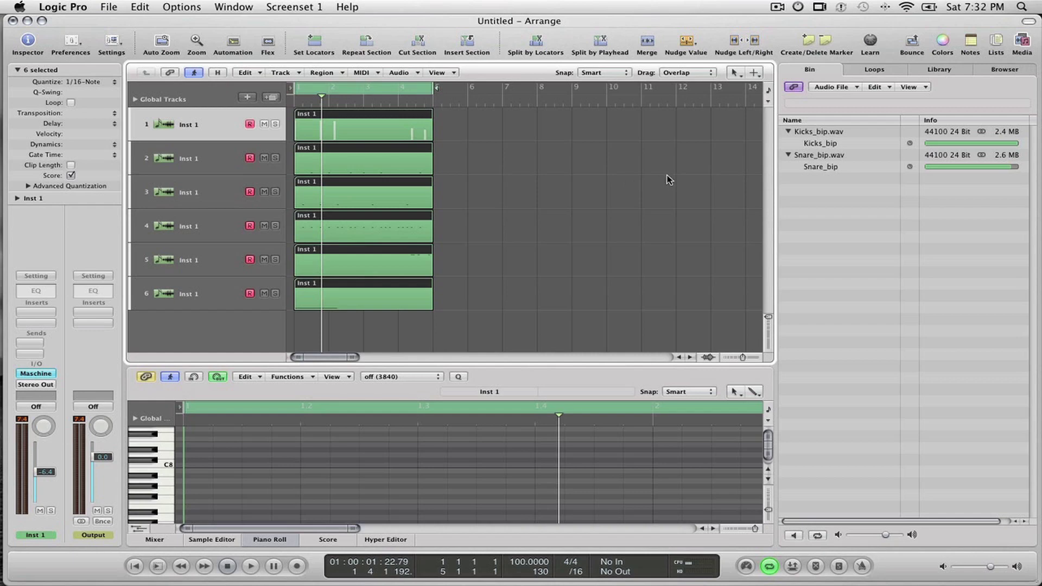
{"action": "left_click", "coordinate": [616, 180]}
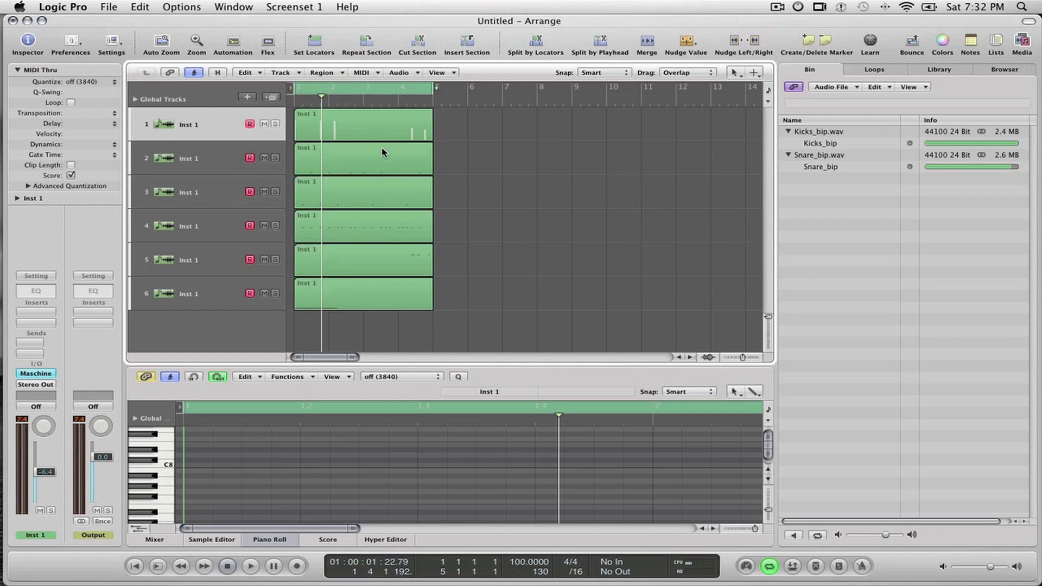
Step: Solo track 2's region and start playback to hear it
{"action": "left_click", "coordinate": [195, 159]}
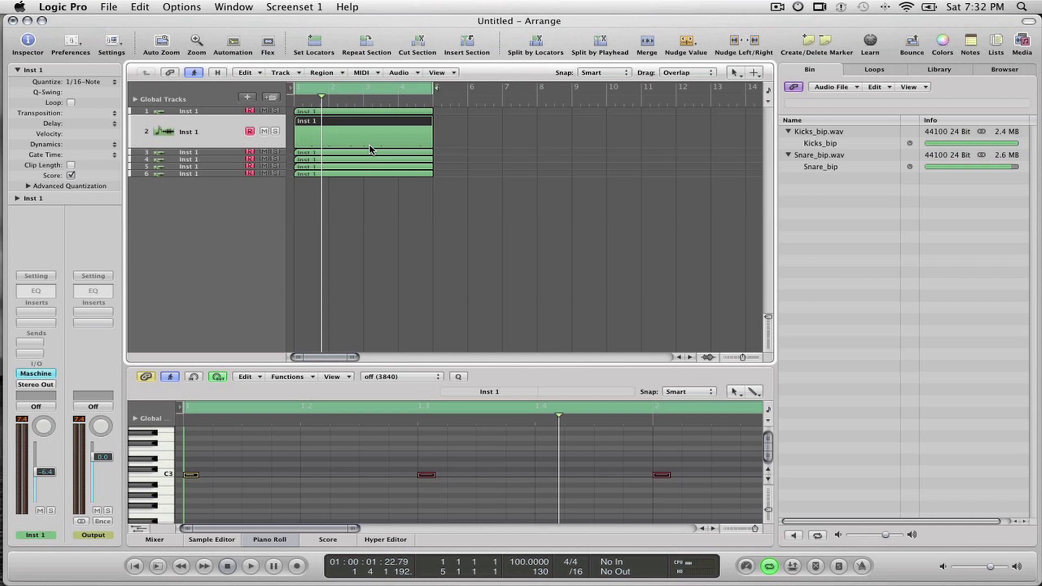
{"action": "key", "text": "ctrl+s"}
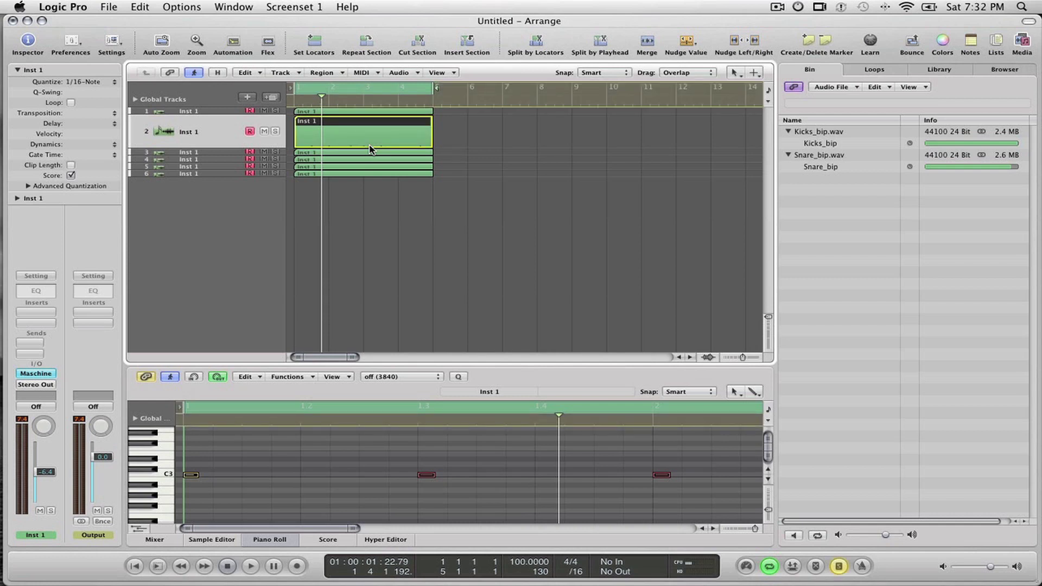
{"action": "key", "text": "space"}
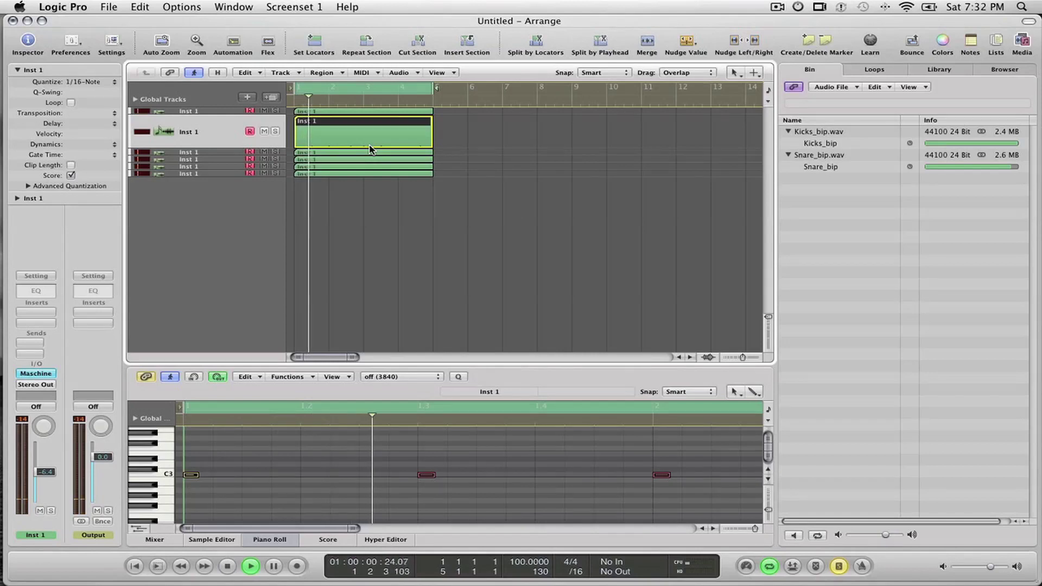
Step: Rename tracks 2 and 3 to Kick and Snare
{"action": "double_click", "coordinate": [190, 132]}
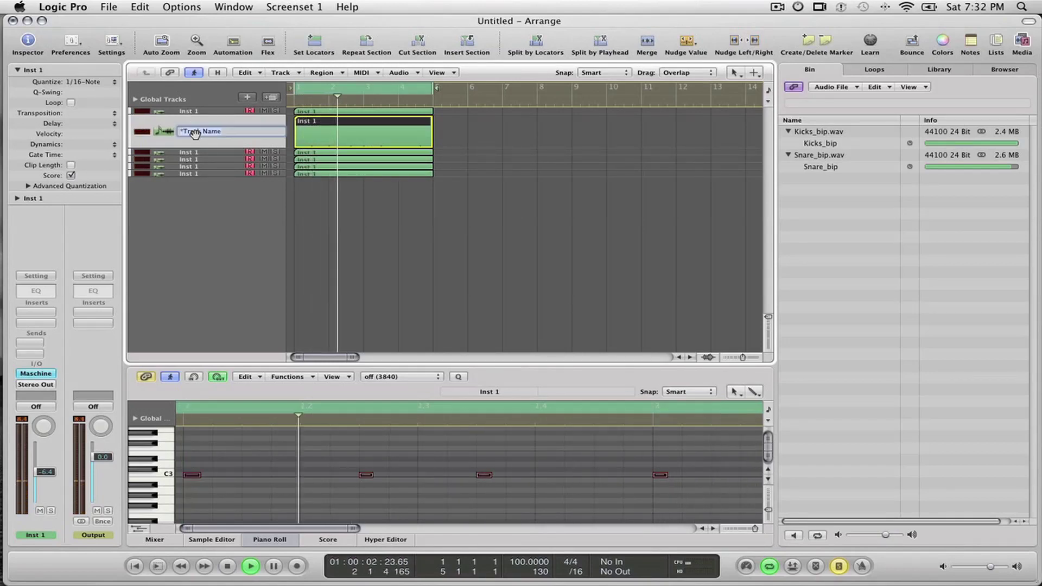
{"action": "type", "text": "Kicks"}
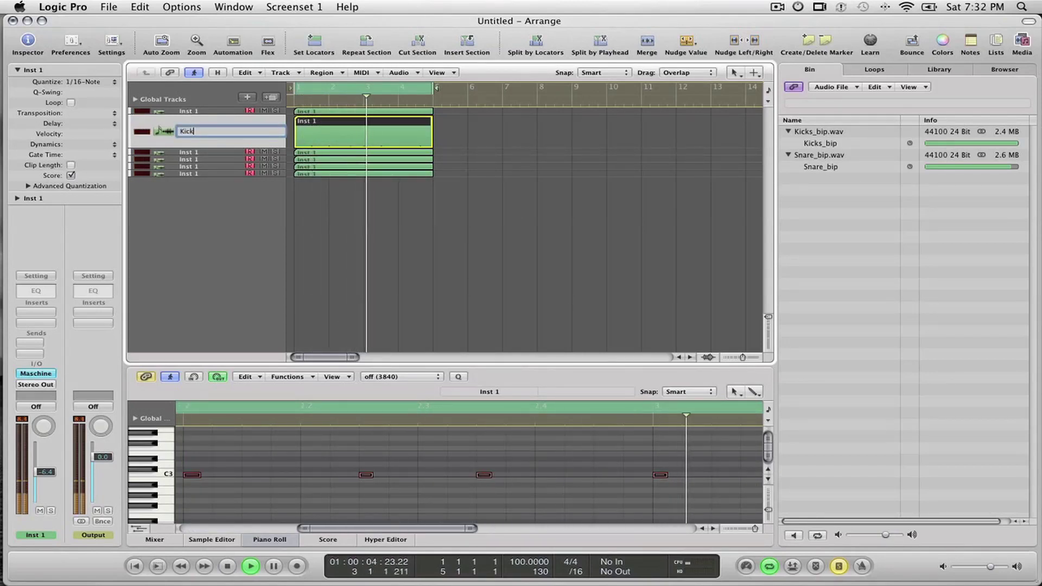
{"action": "key", "text": "Return"}
{"action": "key", "text": "Down"}
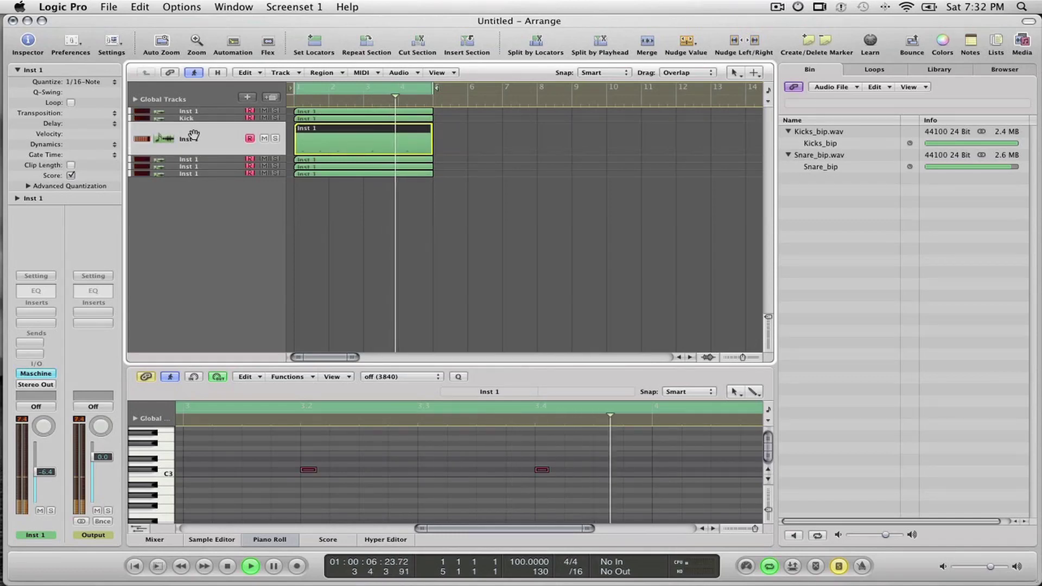
{"action": "double_click", "coordinate": [190, 138]}
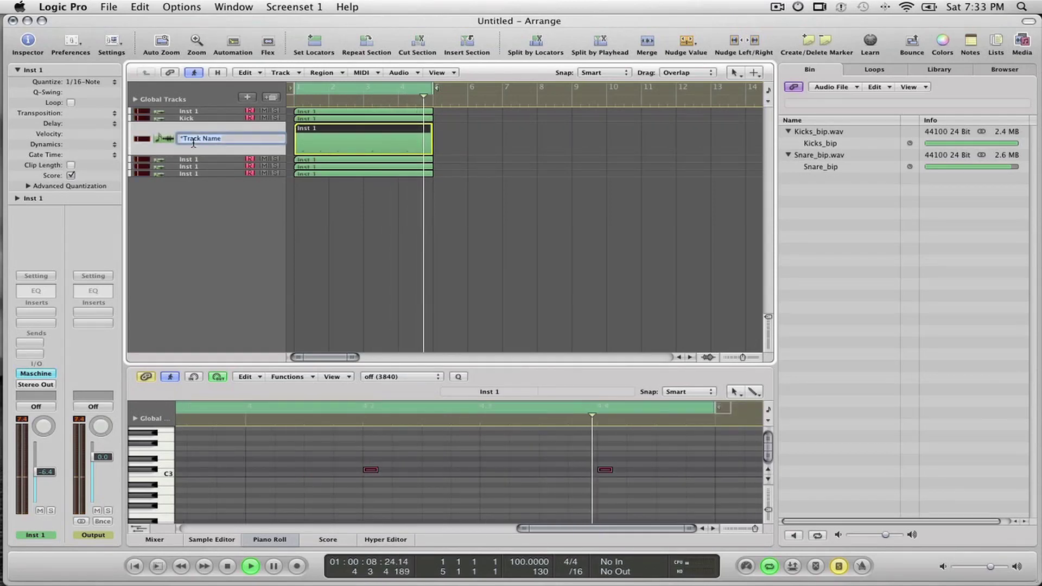
{"action": "type", "text": "Snare"}
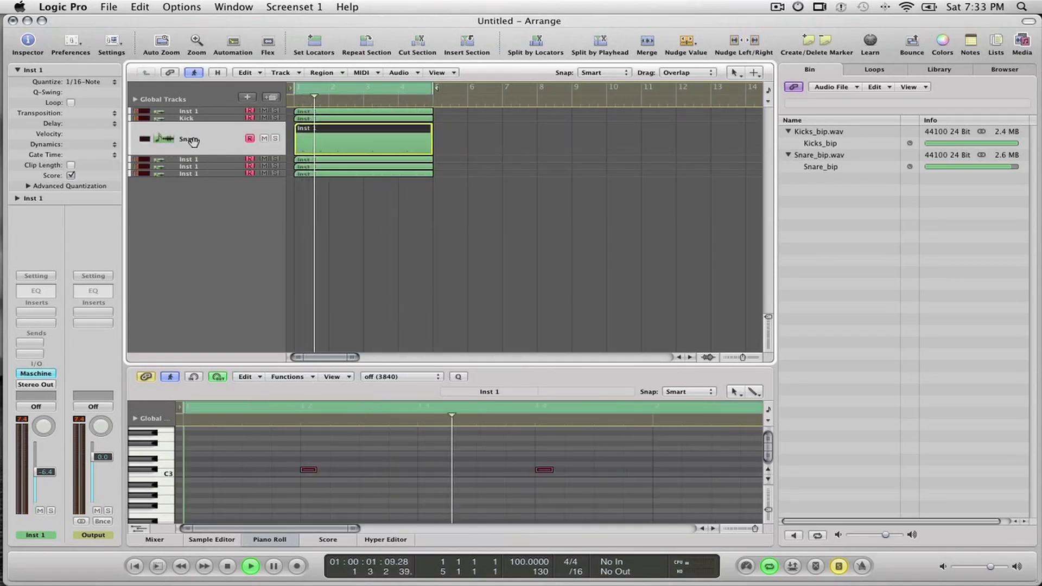
{"action": "key", "text": "Return"}
{"action": "key", "text": "Down"}
Step: Rename tracks 4 and 5 to HiHats and Toms
{"action": "double_click", "coordinate": [193, 142]}
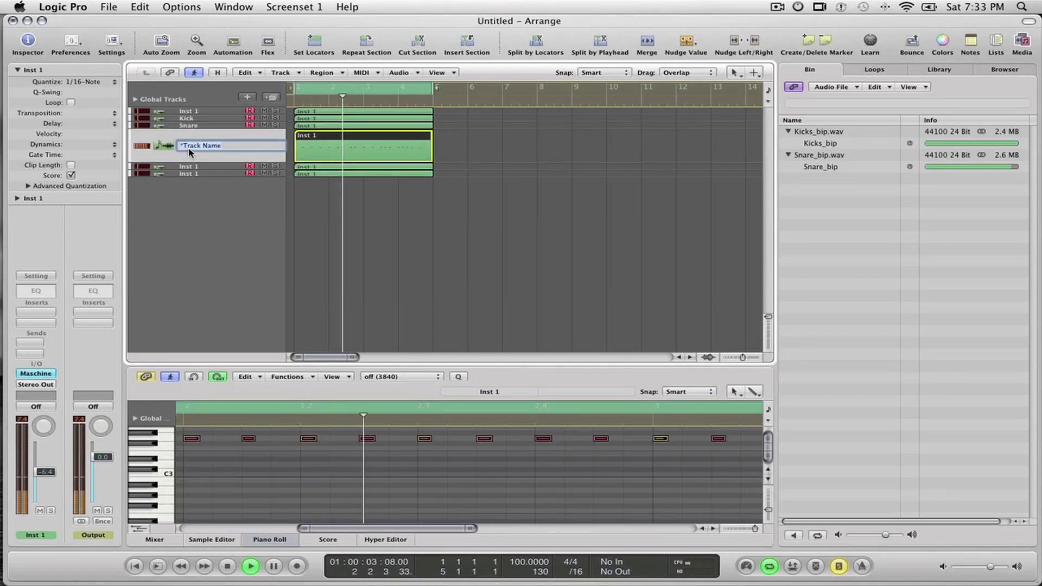
{"action": "type", "text": "HiH"}
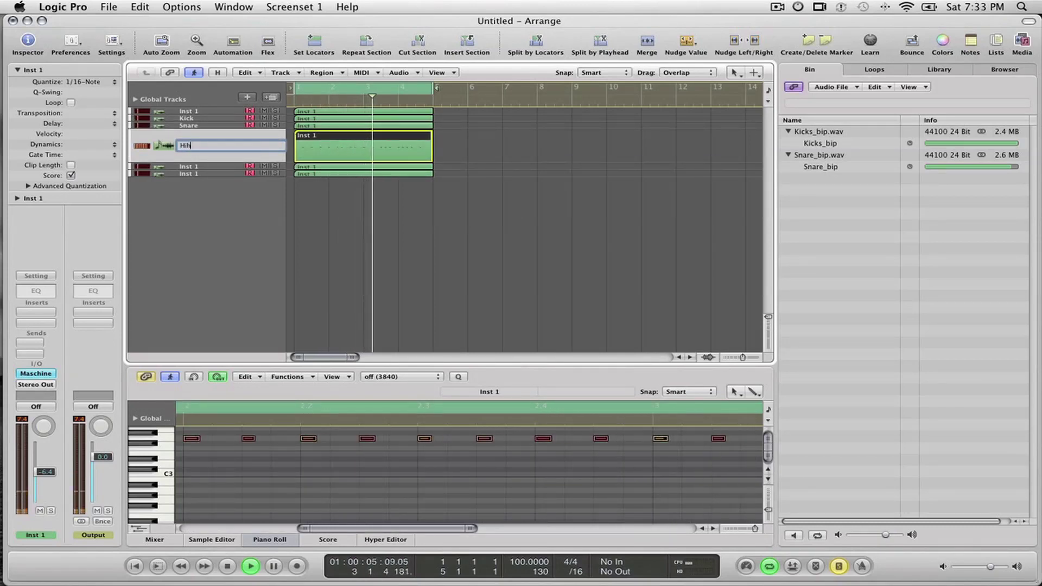
{"action": "type", "text": "ats"}
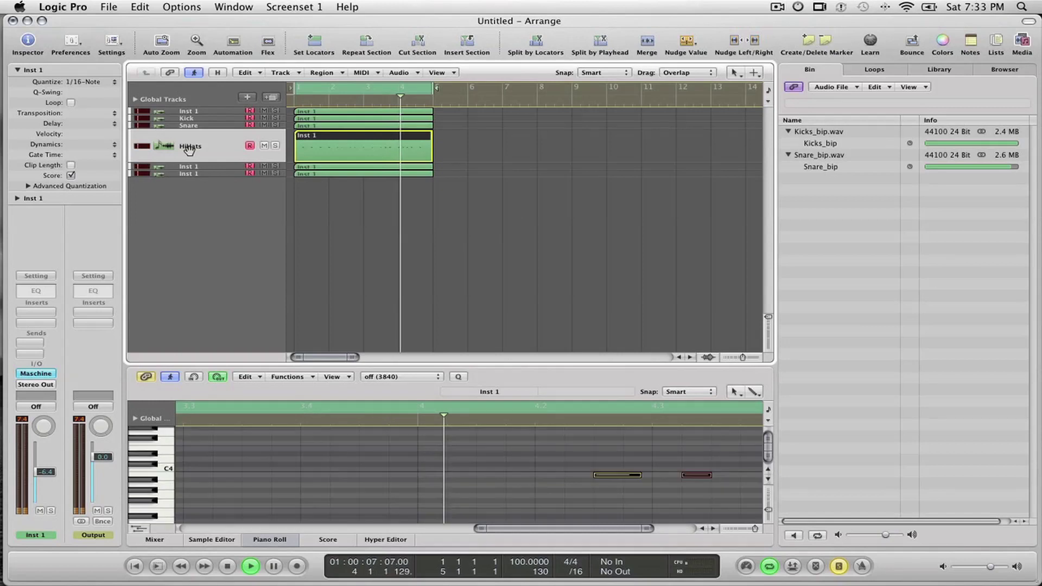
{"action": "key", "text": "Return"}
{"action": "key", "text": "Down"}
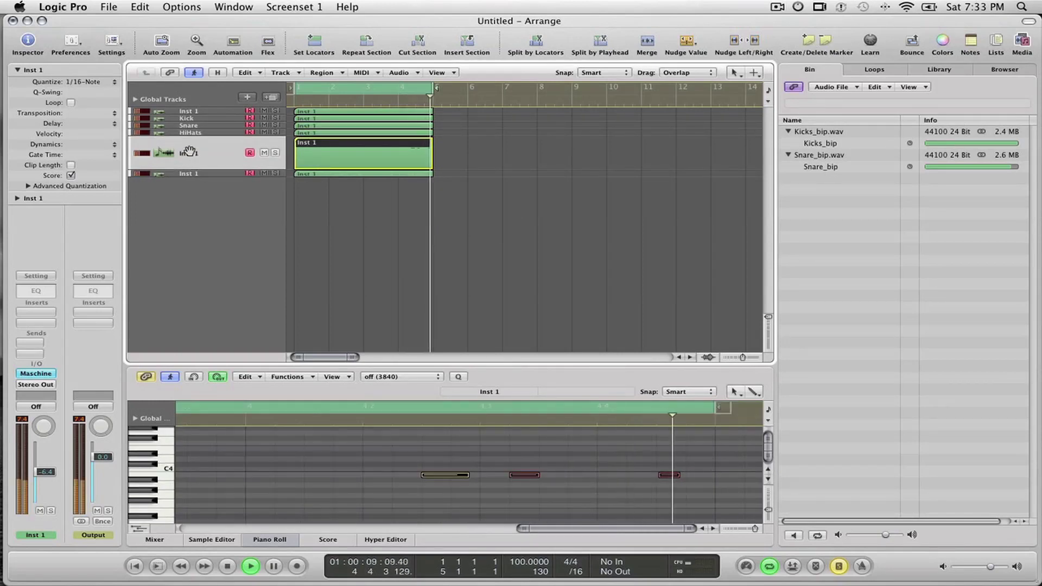
{"action": "double_click", "coordinate": [189, 152]}
{"action": "type", "text": "Toms"}
{"action": "key", "text": "Return"}
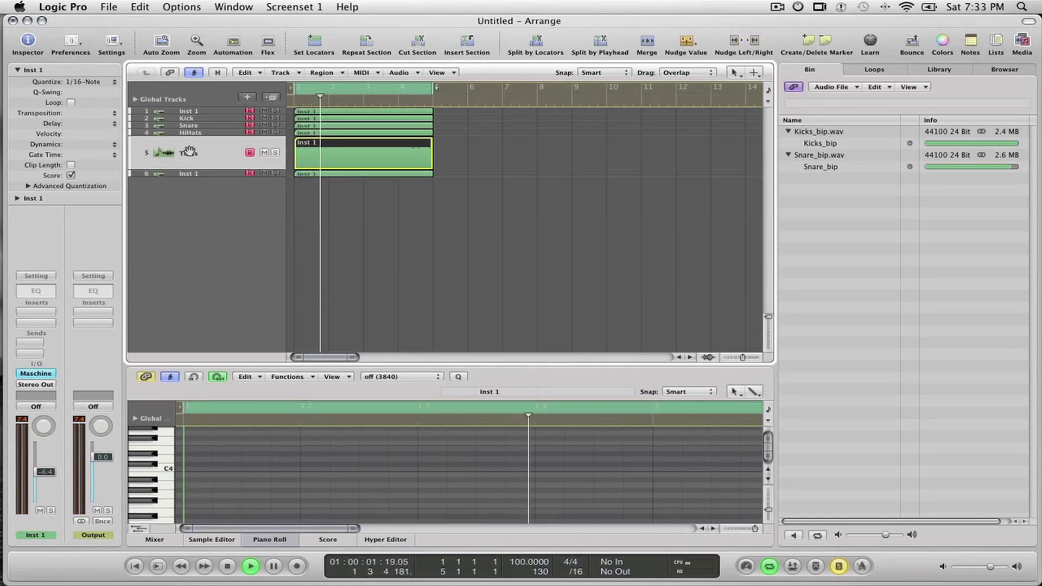
Step: Name the sixth track Crash, then stop playback and turn solo off
{"action": "key", "text": "Down"}
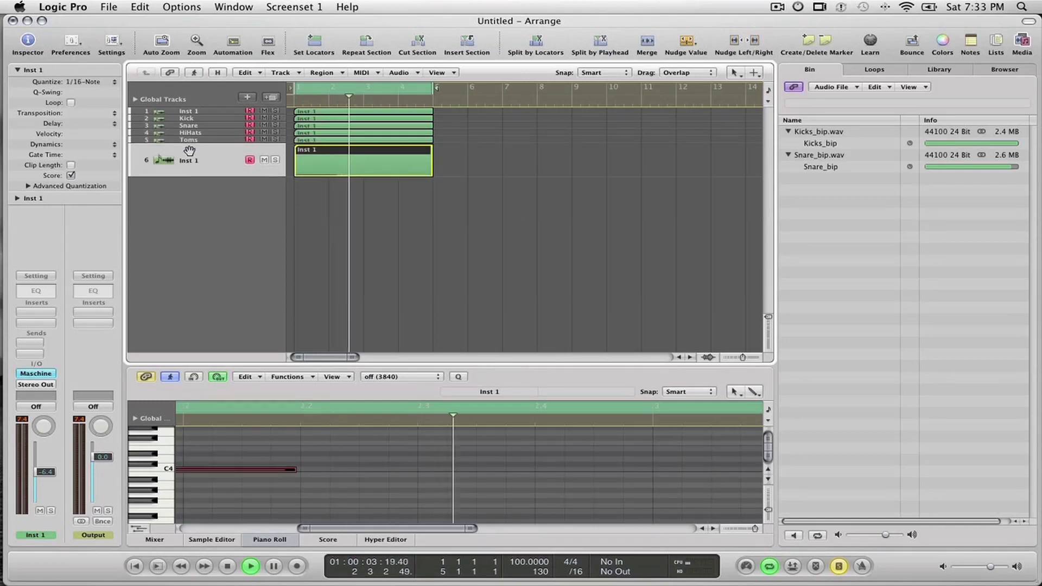
{"action": "double_click", "coordinate": [182, 160]}
{"action": "type", "text": "CRash"}
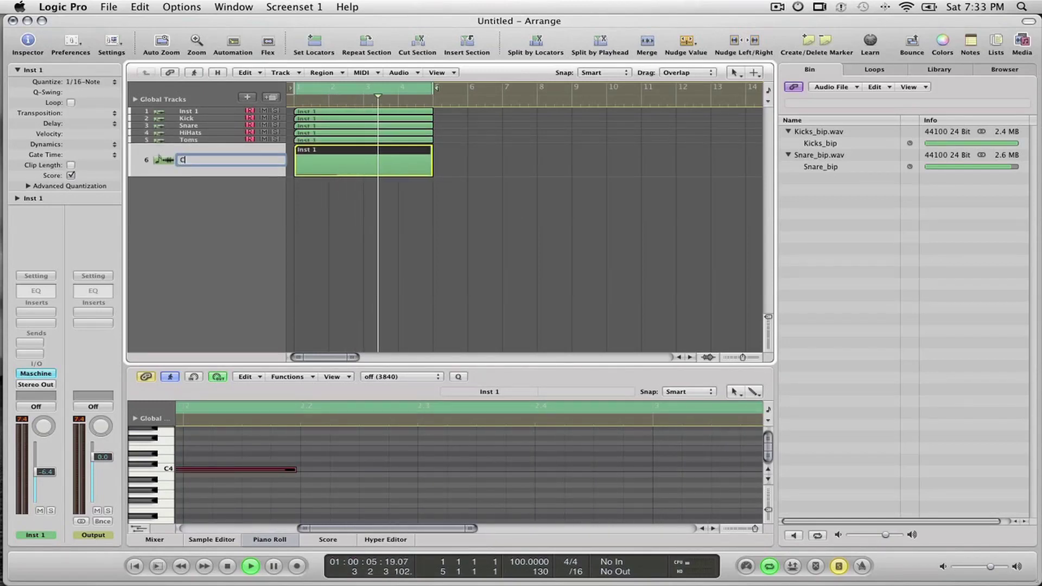
{"action": "key", "text": "BackSpace"}
{"action": "key", "text": "BackSpace"}
{"action": "key", "text": "BackSpace"}
{"action": "key", "text": "BackSpace"}
{"action": "type", "text": "rash"}
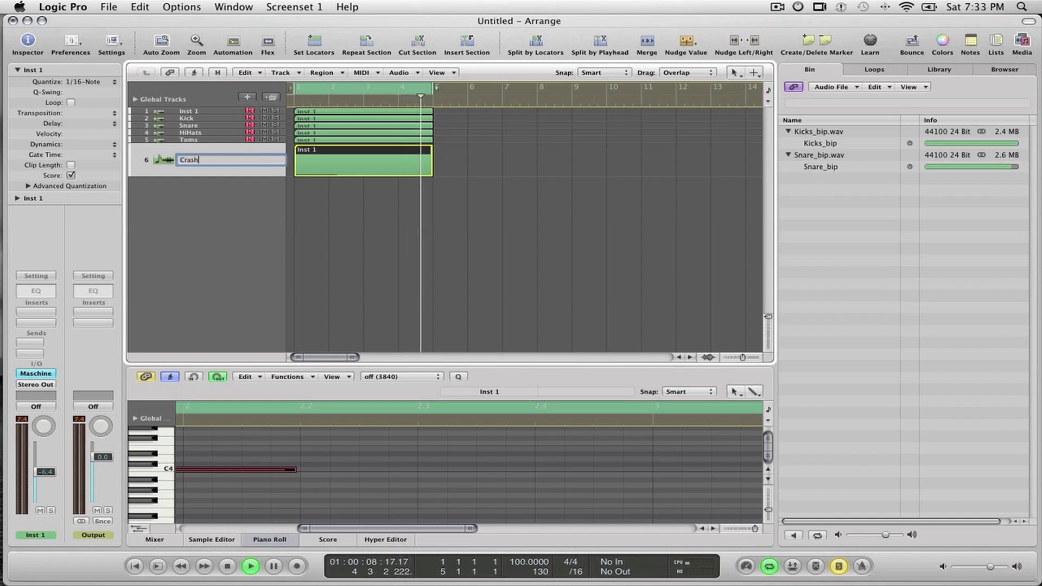
{"action": "key", "text": "Return"}
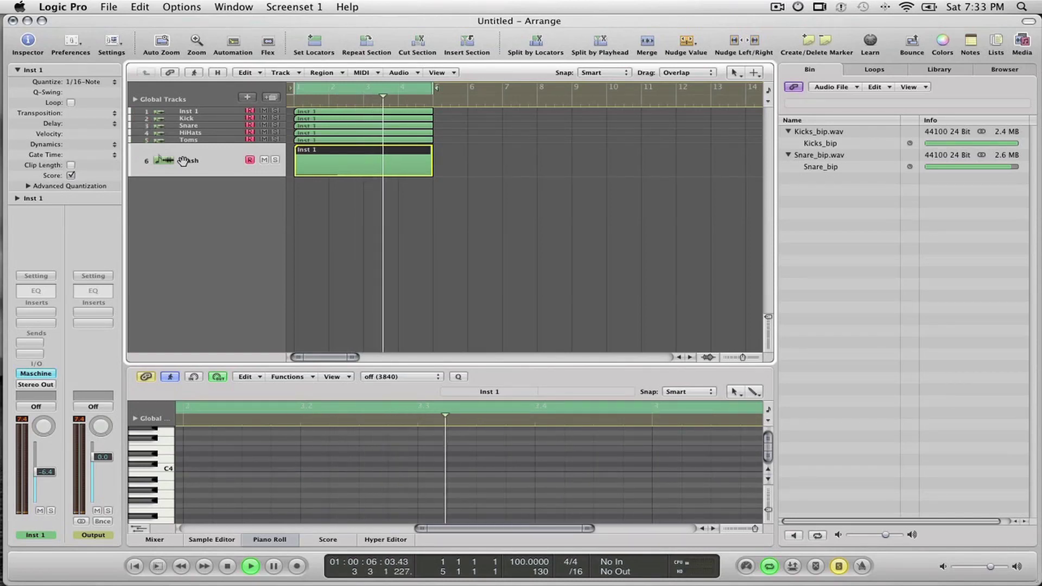
{"action": "key", "text": "space"}
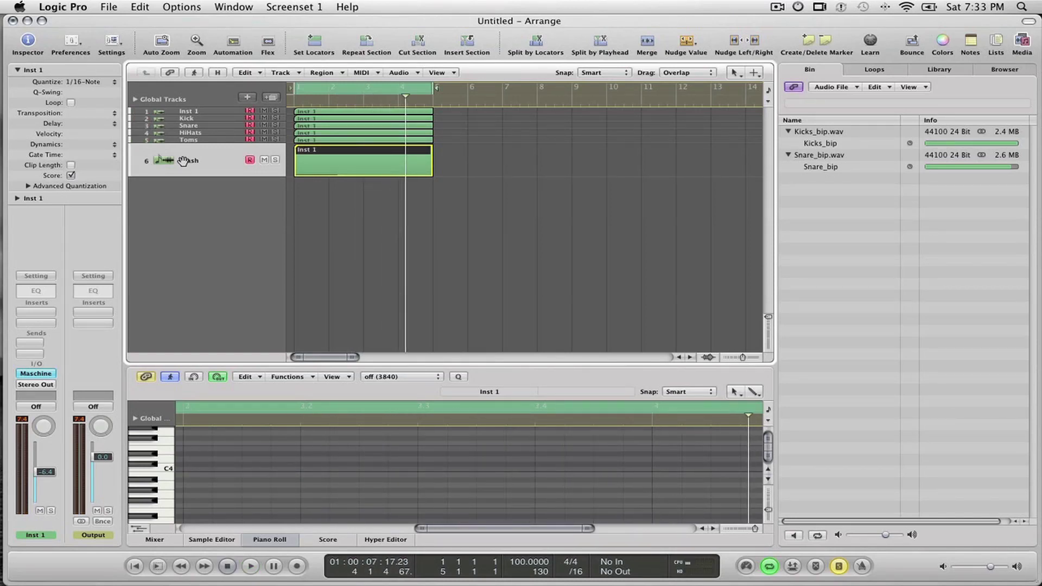
{"action": "key", "text": "ctrl+s"}
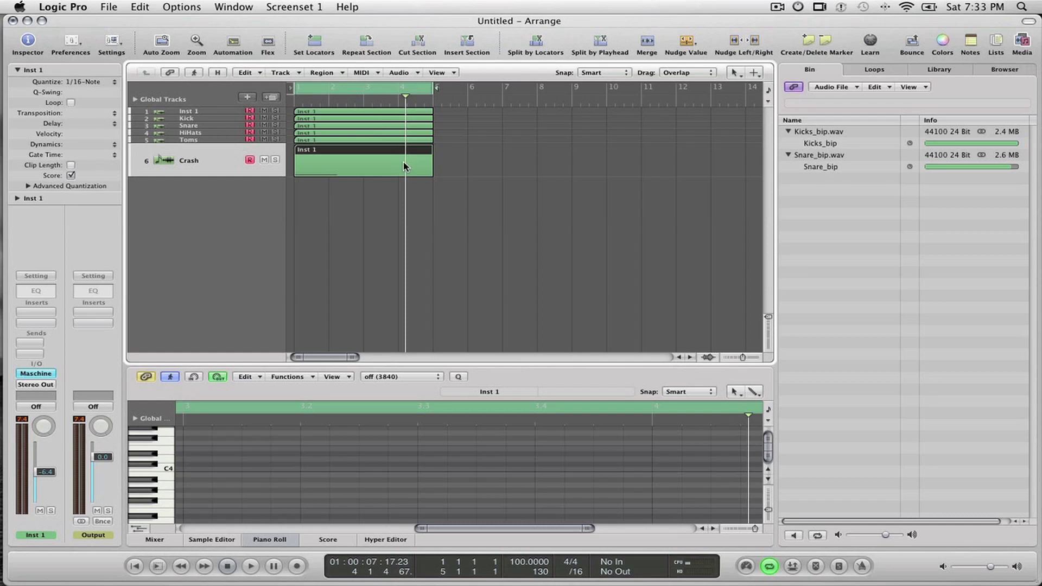
Step: Select all six drum regions and use Name Regions by Tracks on them
{"action": "left_click_drag", "start_coordinate": [470, 162], "coordinate": [313, 120]}
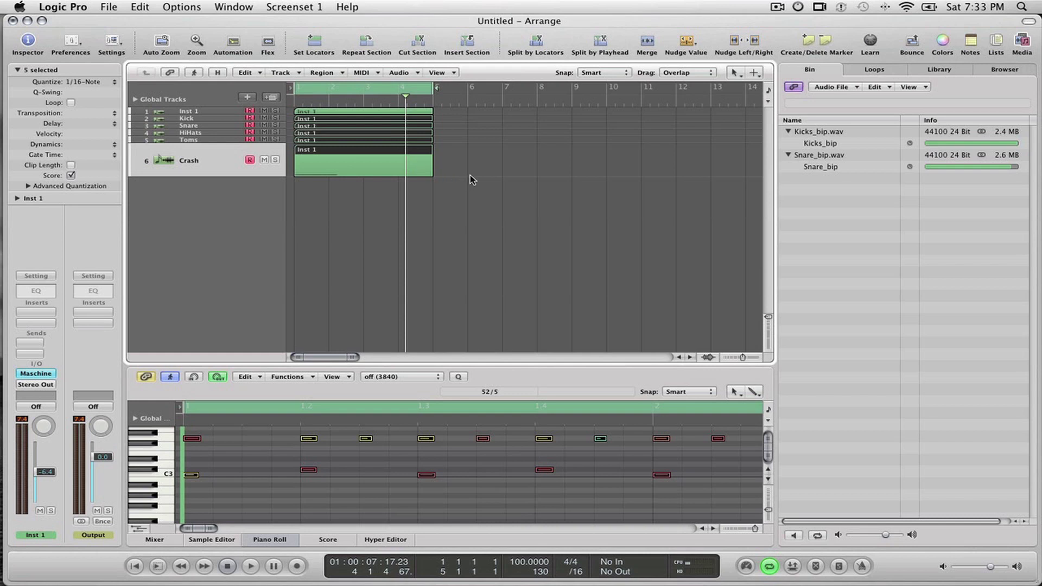
{"action": "left_click_drag", "start_coordinate": [470, 175], "coordinate": [347, 119]}
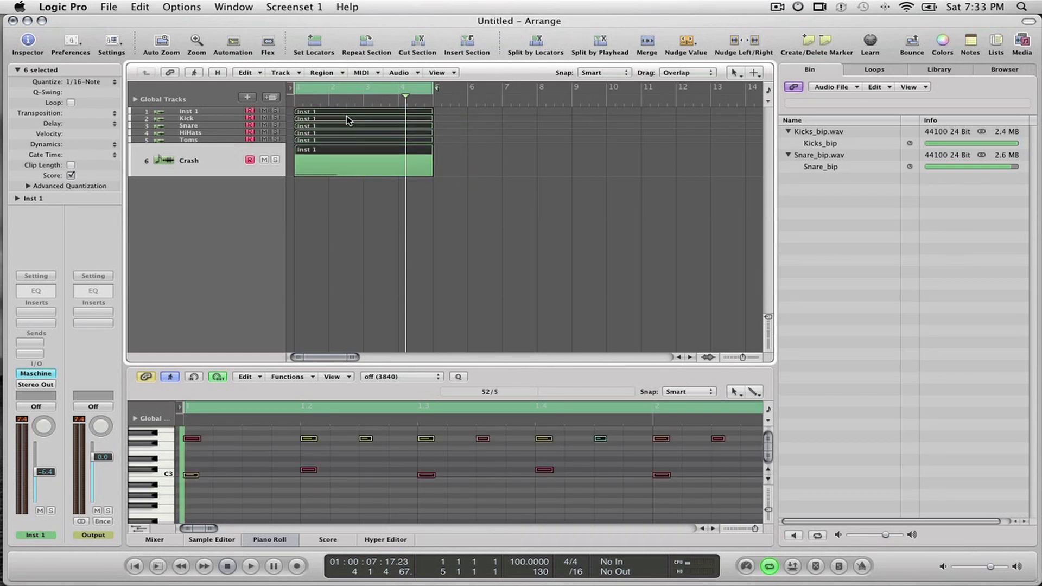
{"action": "right_click", "coordinate": [348, 120]}
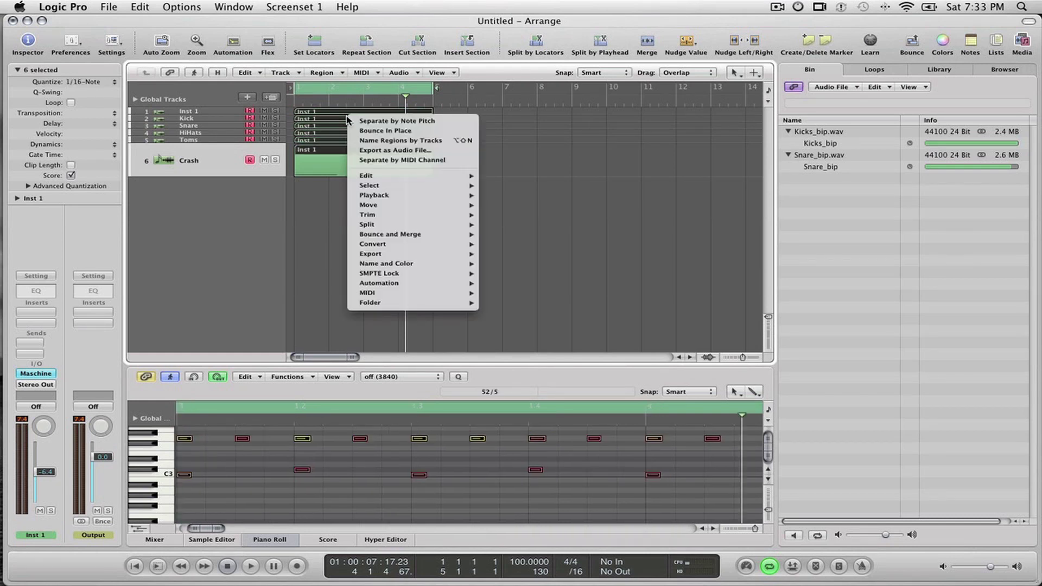
{"action": "left_click", "coordinate": [391, 142]}
{"action": "left_click", "coordinate": [477, 156]}
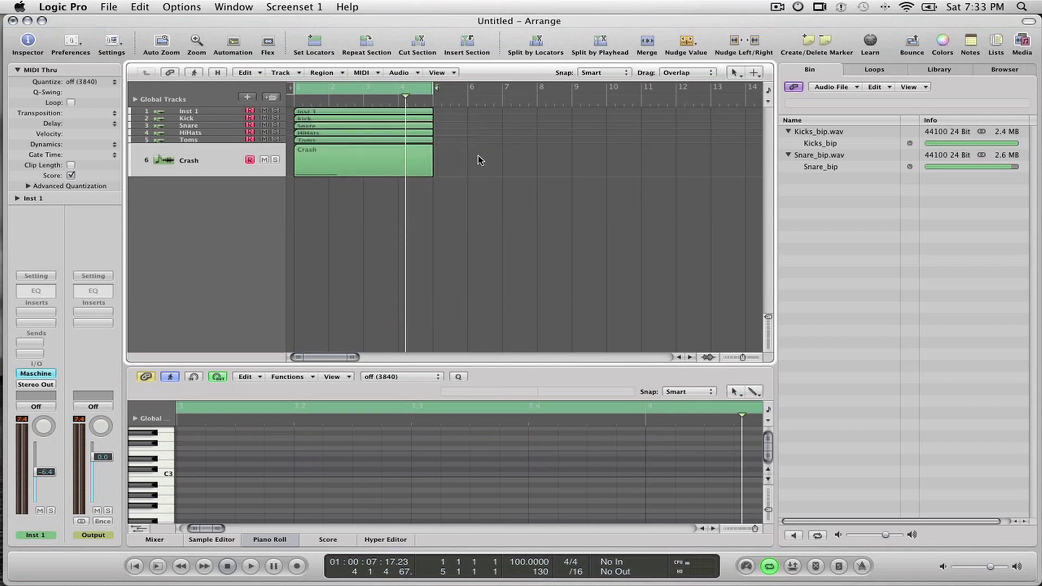
{"action": "left_click", "coordinate": [358, 119]}
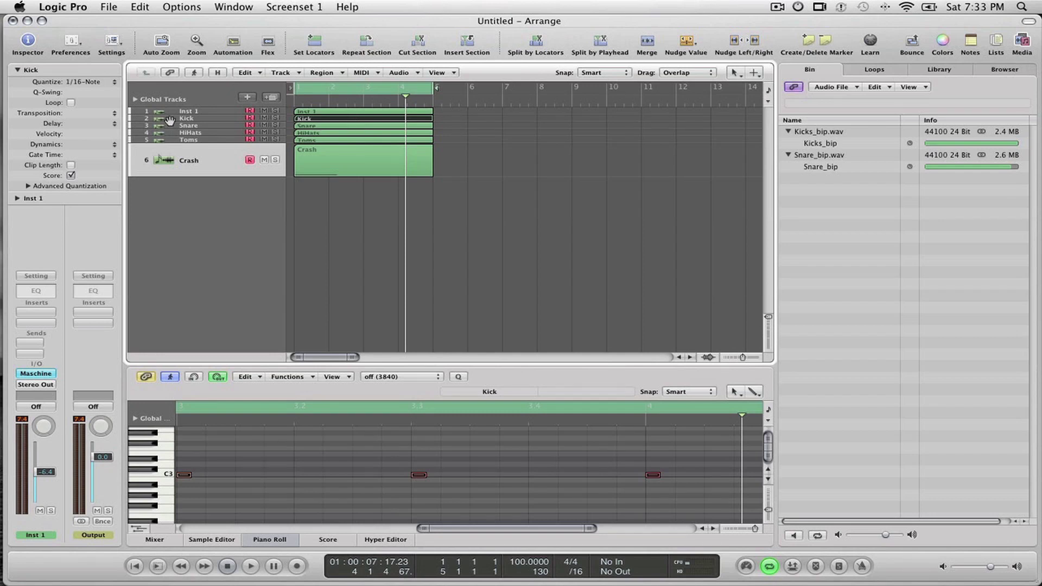
Step: Bounce the Kick region in place to a new track, muting the source, Normalize Off
{"action": "left_click", "coordinate": [204, 118]}
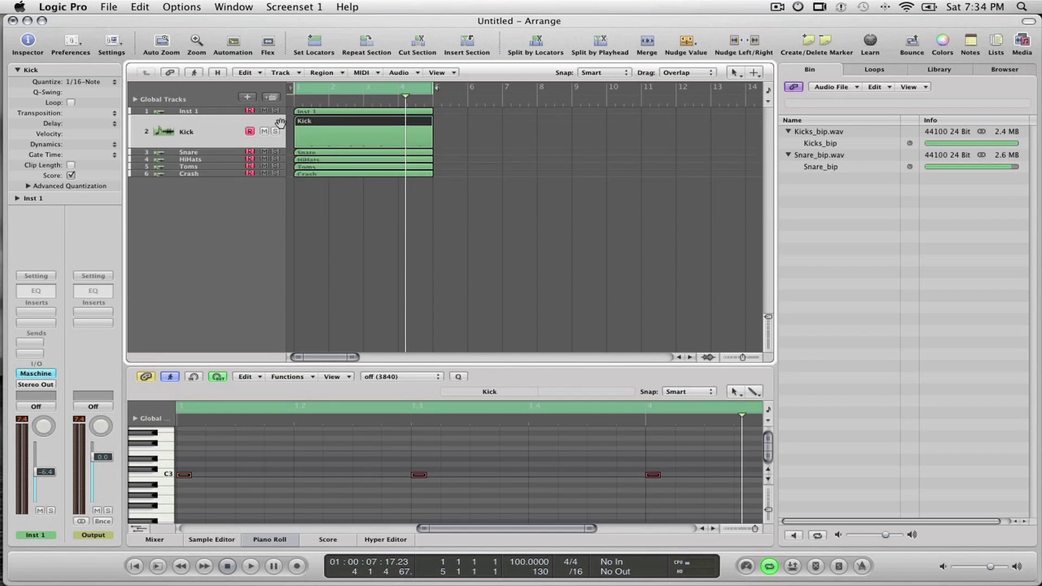
{"action": "right_click", "coordinate": [370, 123]}
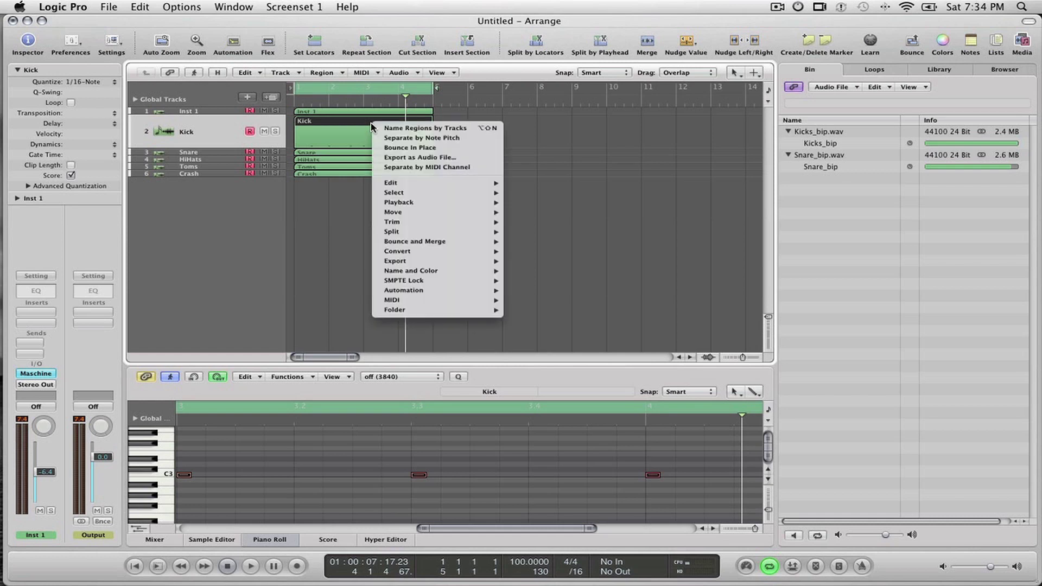
{"action": "left_click", "coordinate": [424, 148]}
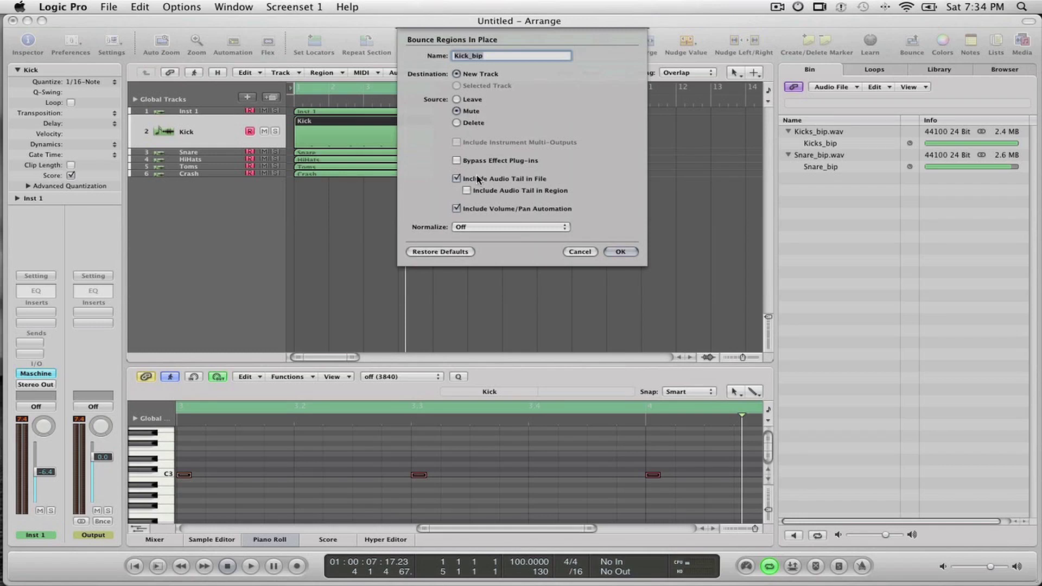
{"action": "left_click", "coordinate": [483, 227]}
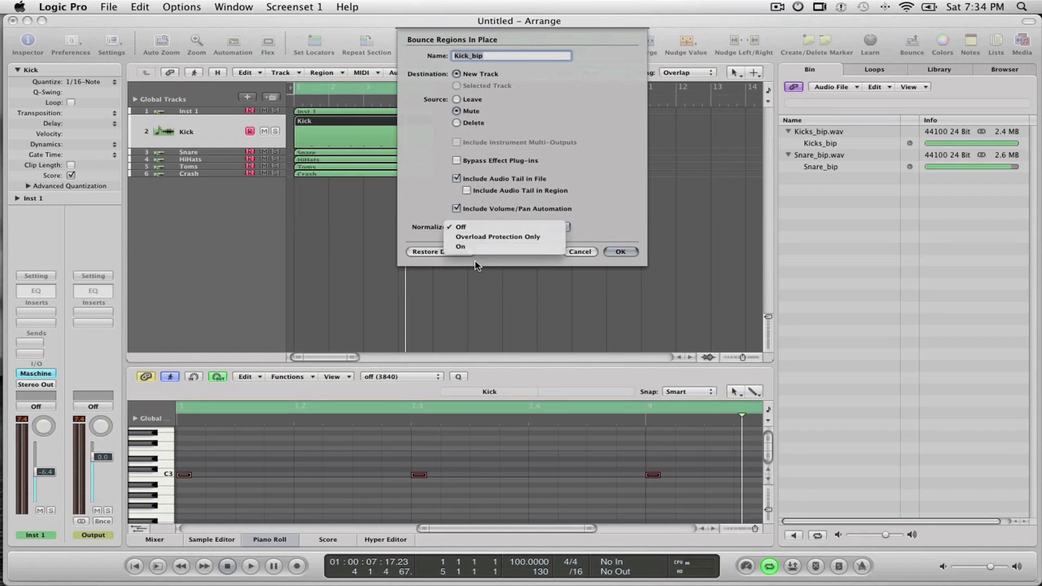
{"action": "left_click", "coordinate": [486, 228]}
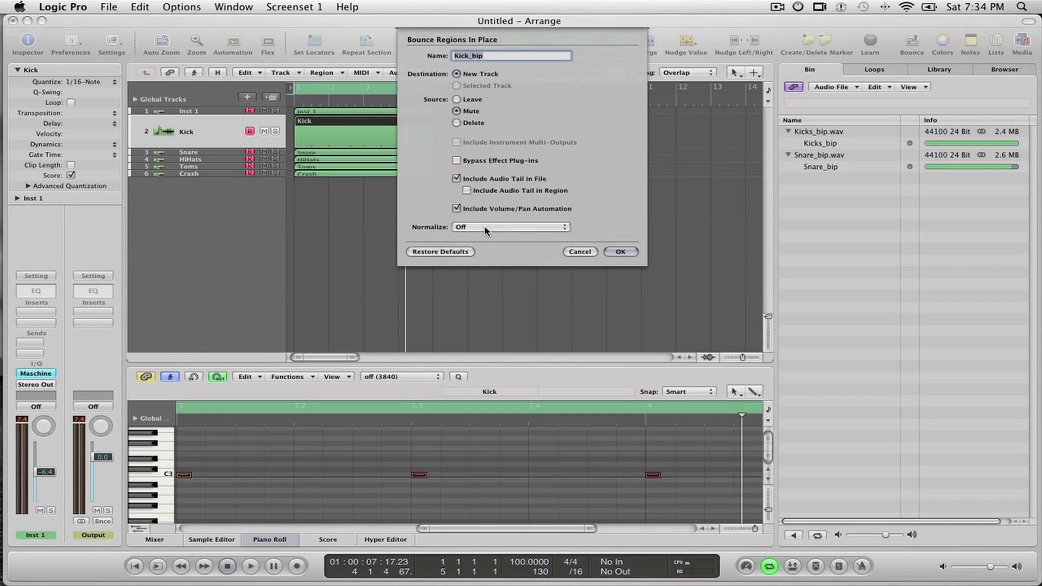
{"action": "left_click", "coordinate": [617, 255]}
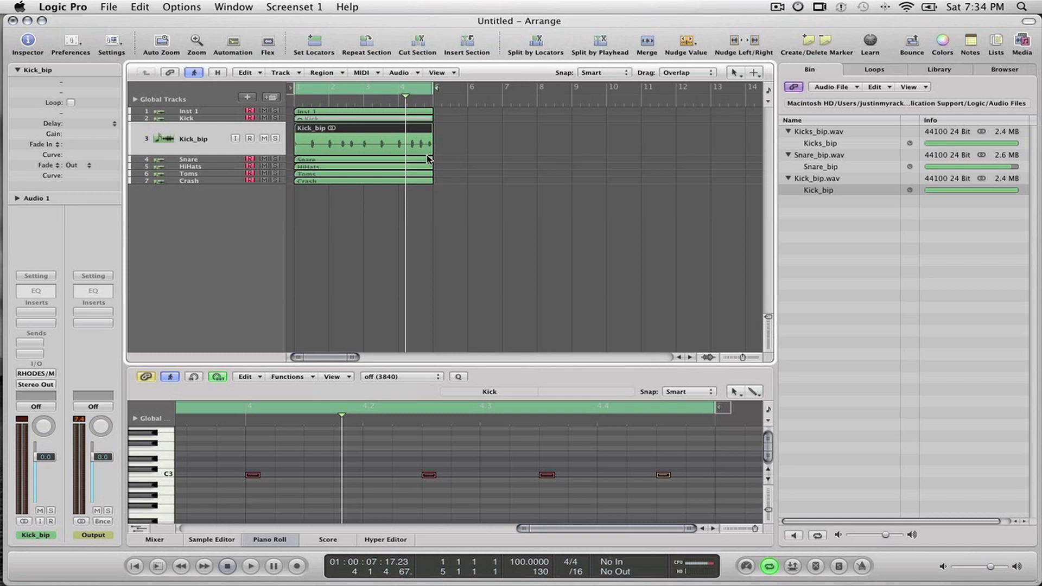
{"action": "left_click", "coordinate": [332, 133]}
Step: Play back Kick_bip, then bounce the Snare region in place to a new track
{"action": "key", "text": "space"}
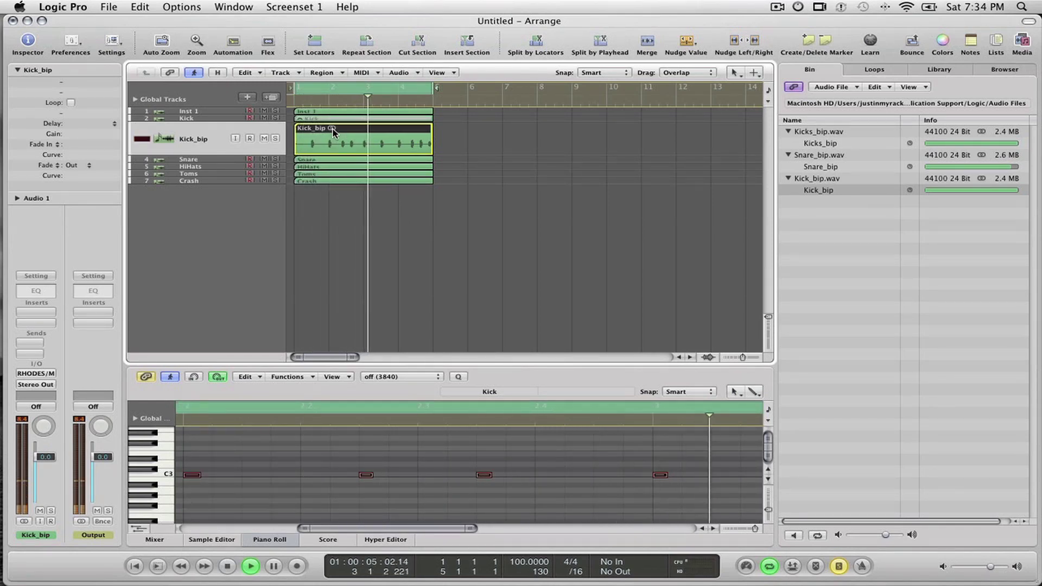
{"action": "key", "text": "space"}
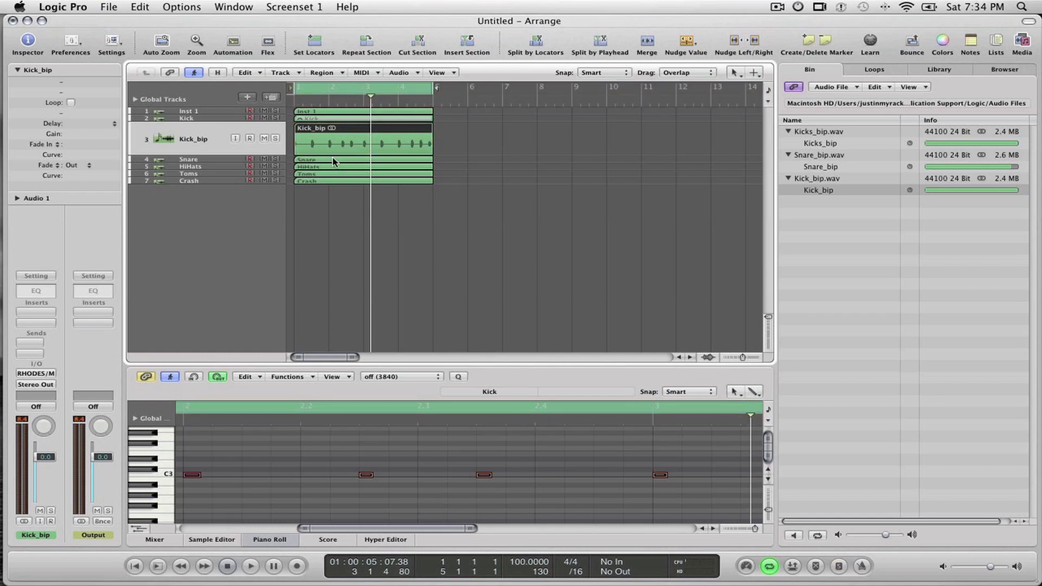
{"action": "left_click", "coordinate": [333, 160]}
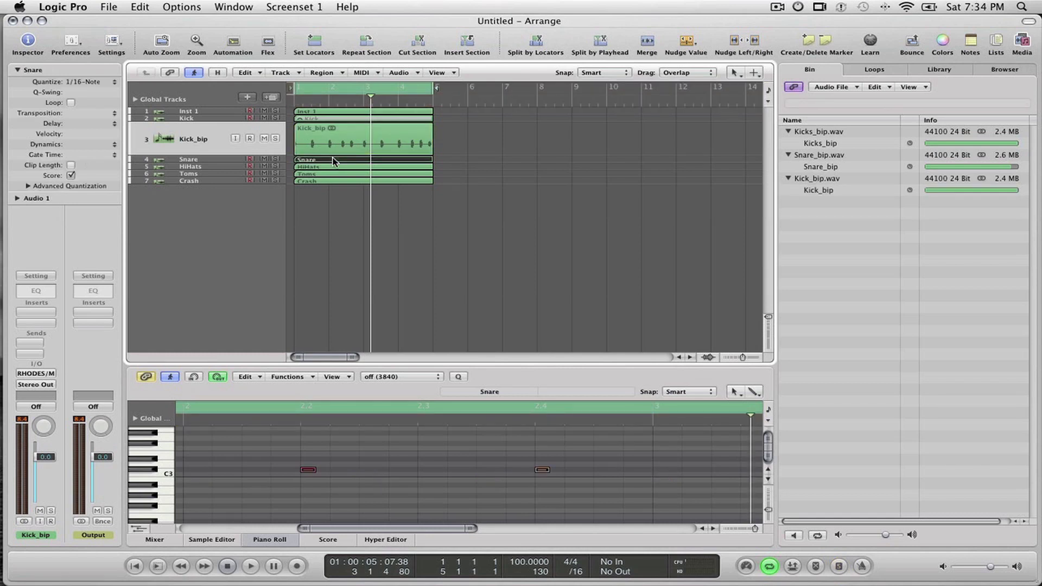
{"action": "right_click", "coordinate": [332, 161]}
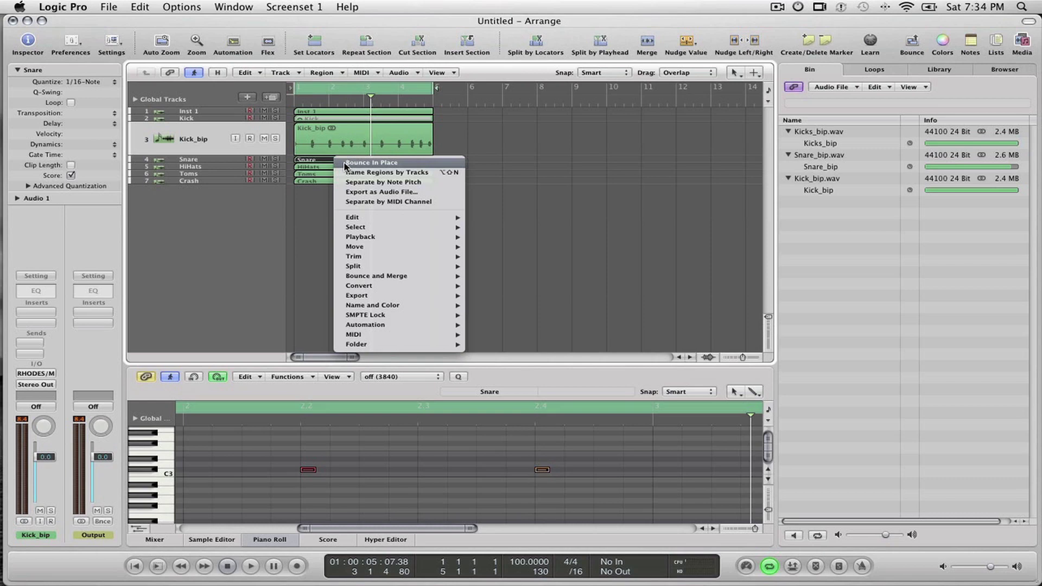
{"action": "left_click", "coordinate": [344, 163]}
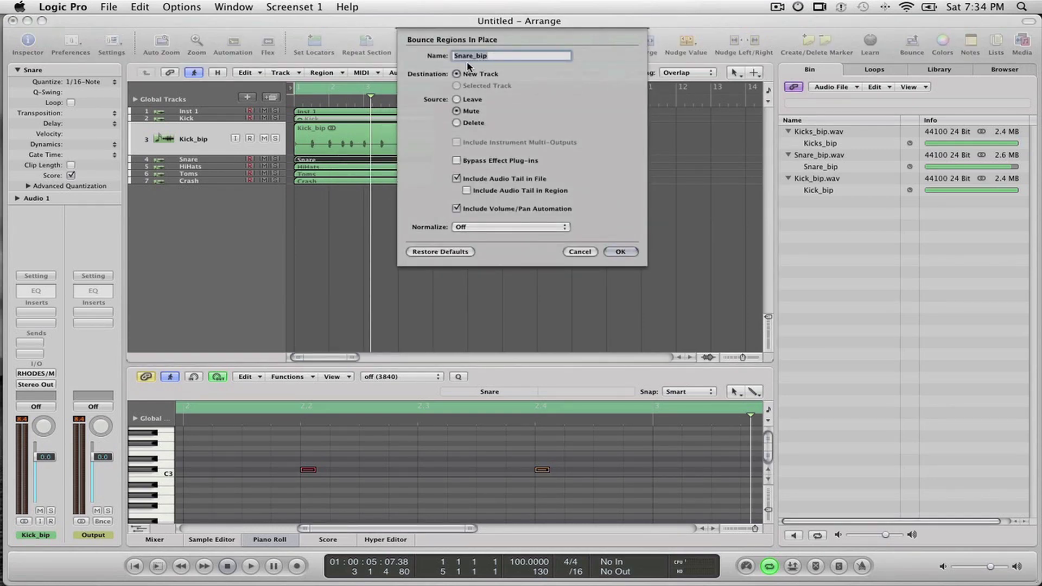
{"action": "left_click", "coordinate": [618, 251]}
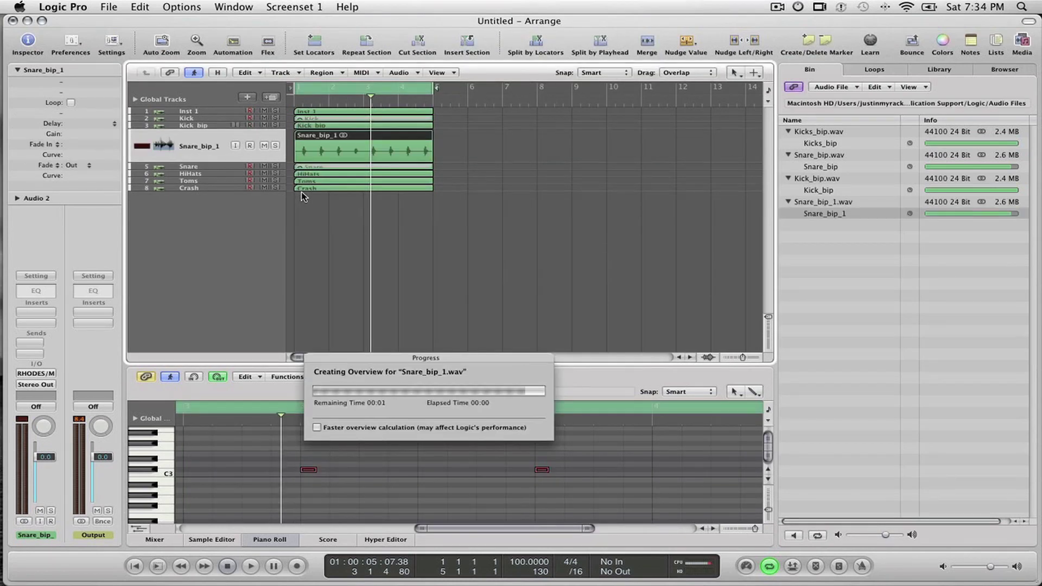
Step: Solo the new Snare_bip_1 region and play it back
{"action": "key", "text": "s"}
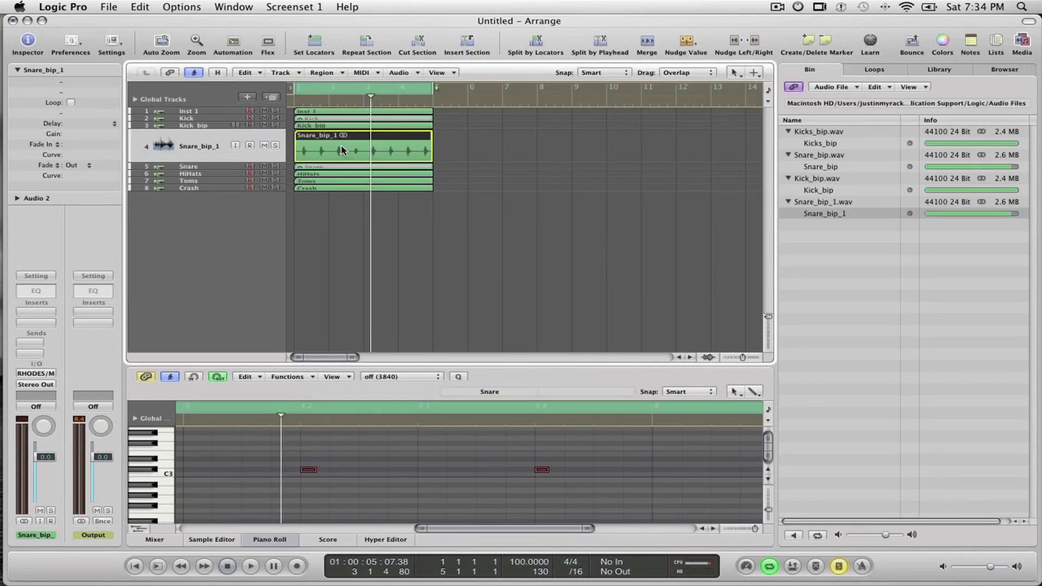
{"action": "key", "text": "space"}
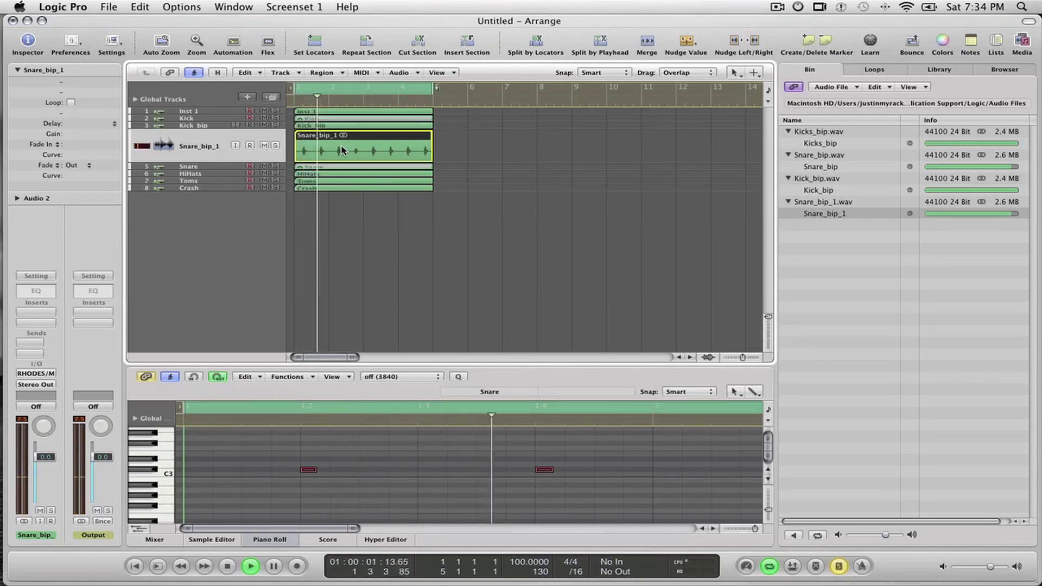
{"action": "key", "text": "space"}
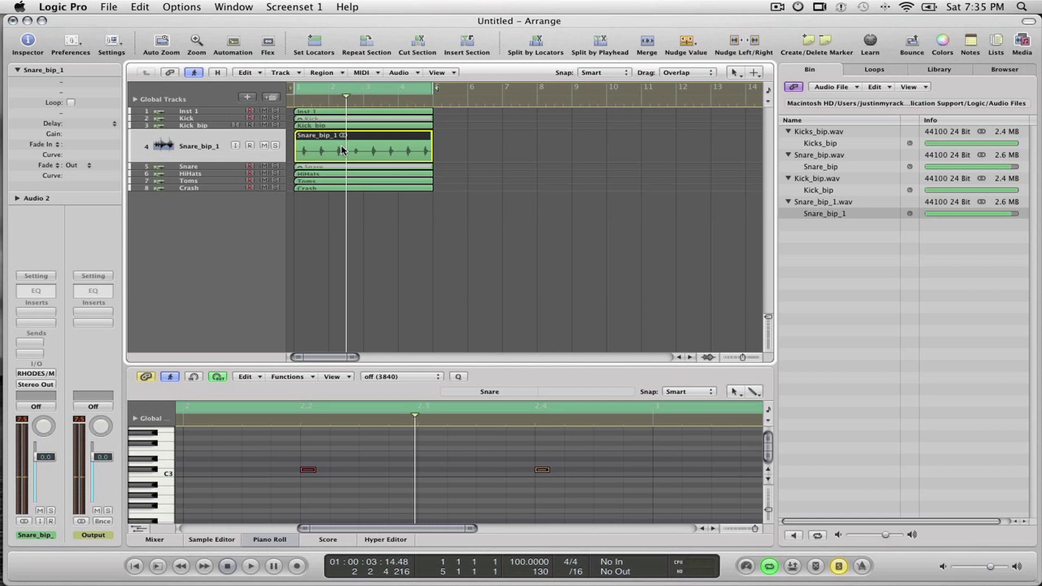